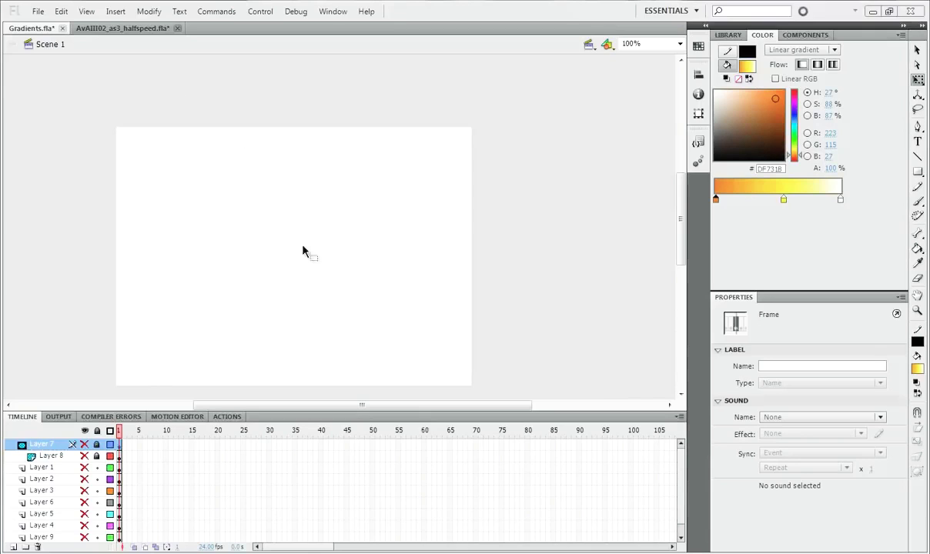
Show Layers 7 and 8 for the GRADIENTS! text, briefly unlocking them to view the gradient rectangle
drag(85, 444, 85, 456)
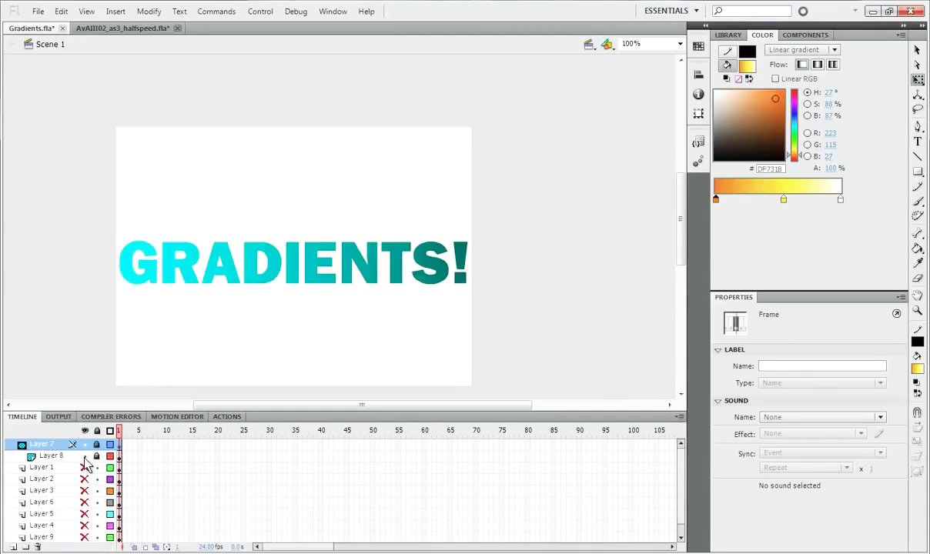
drag(362, 406, 332, 412)
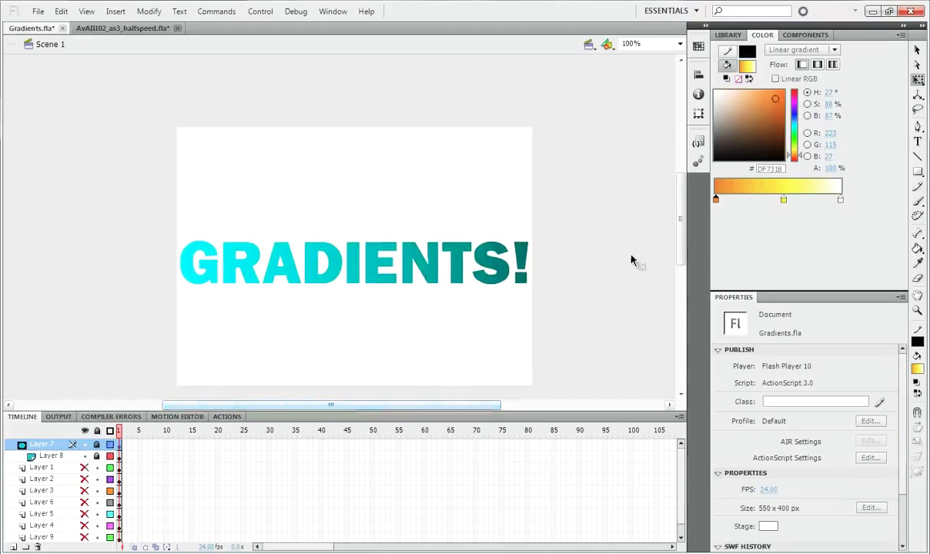
drag(683, 238, 682, 249)
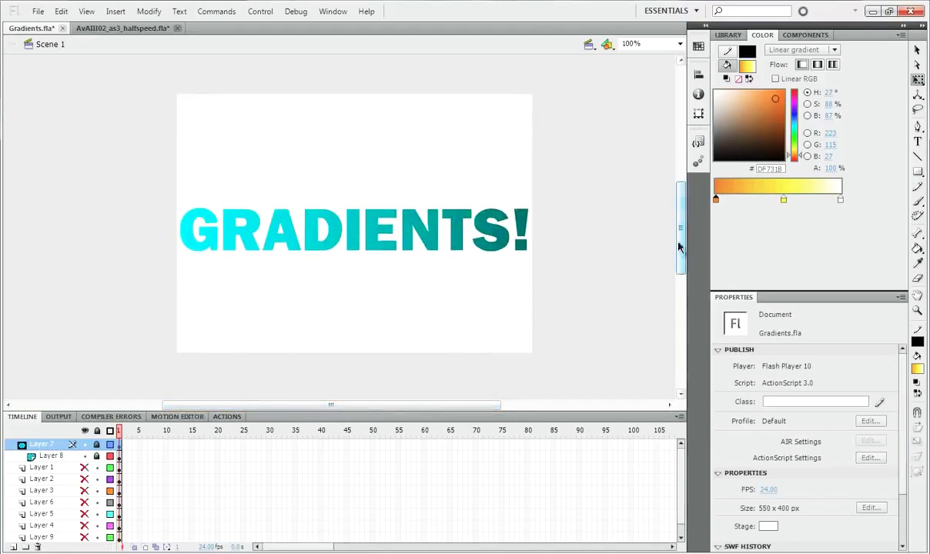
click(96, 444)
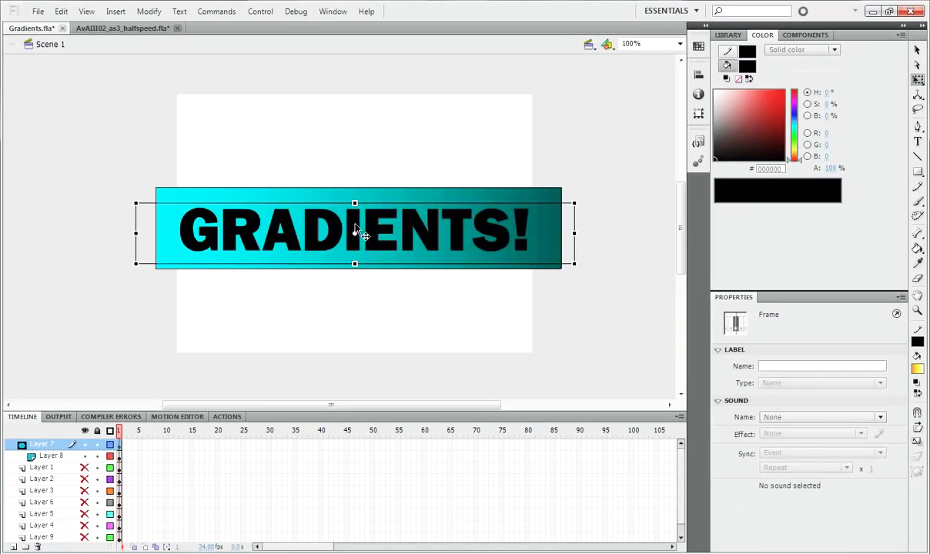
click(96, 445)
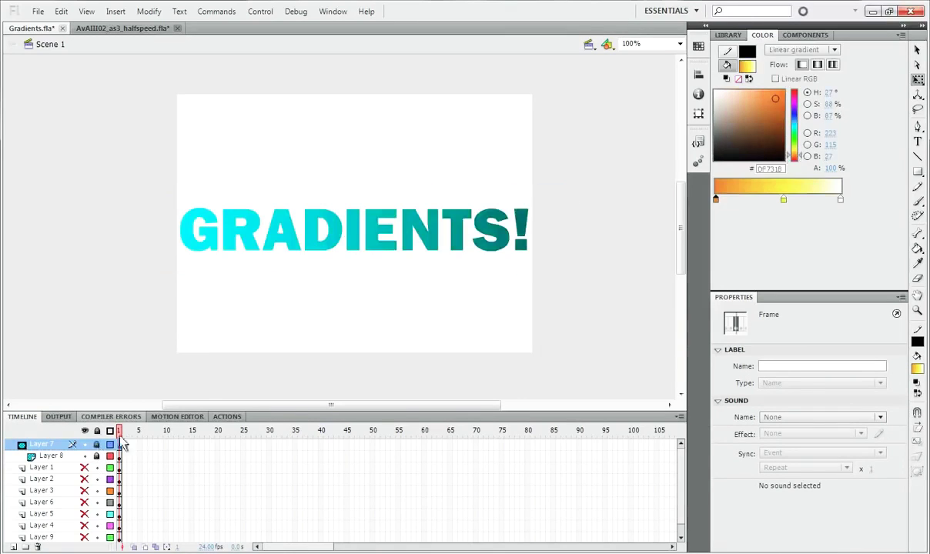
Show Layer 1's four red gradient squares and hide the GRADIENTS! text layer
click(83, 468)
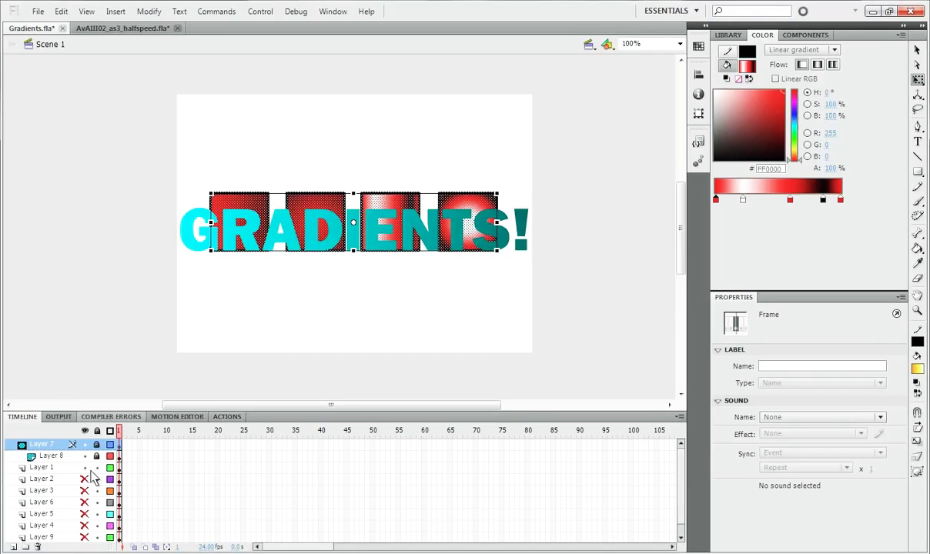
click(84, 456)
click(382, 286)
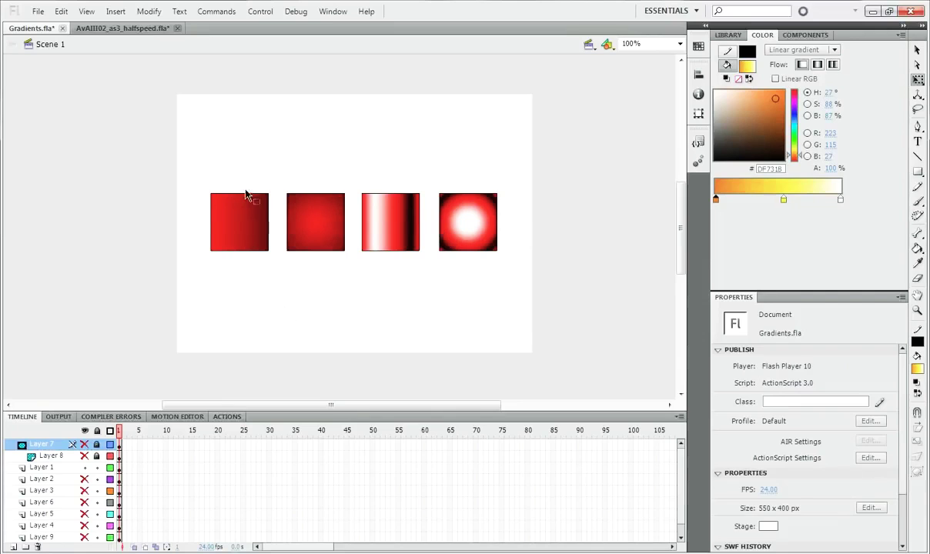
Inspect each red square's gradient, including the radial one, then hide Layer 1
click(231, 208)
key(ctrl+shift+a)
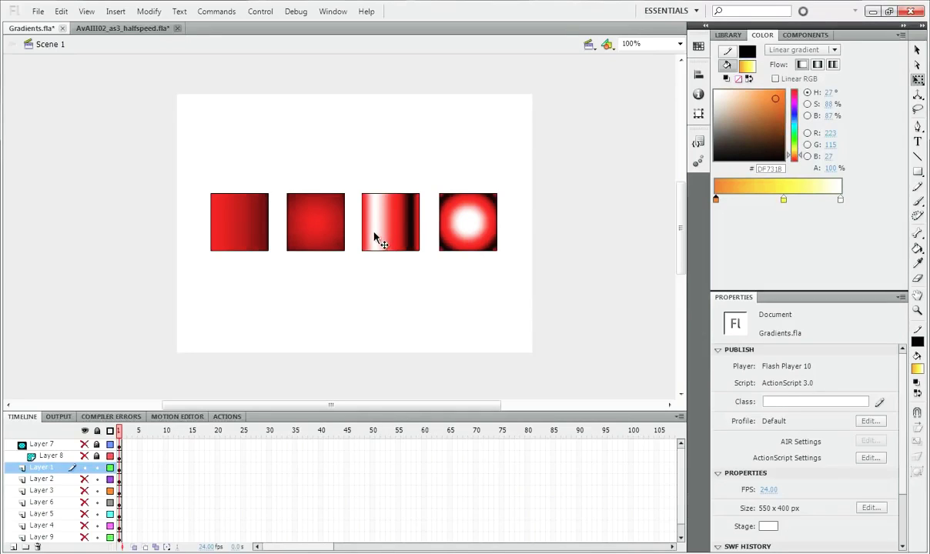
click(231, 213)
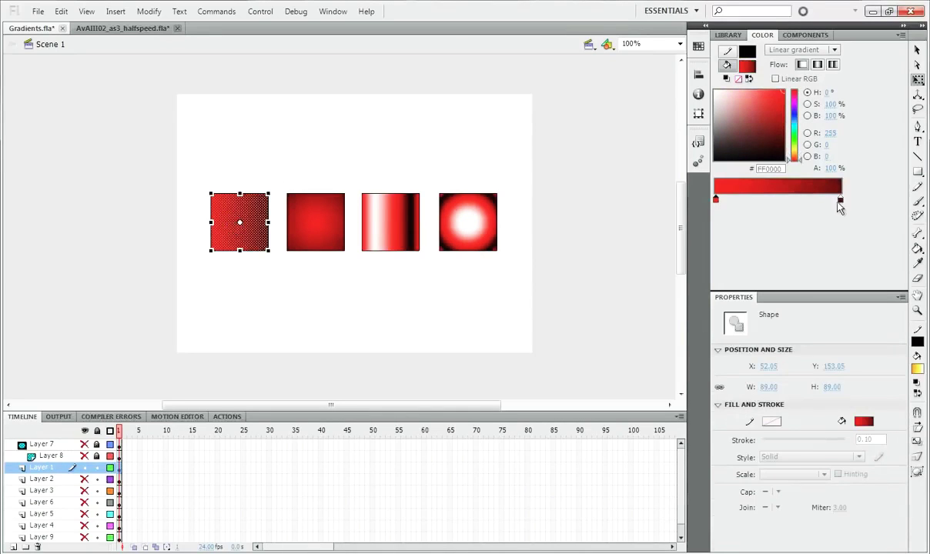
click(374, 219)
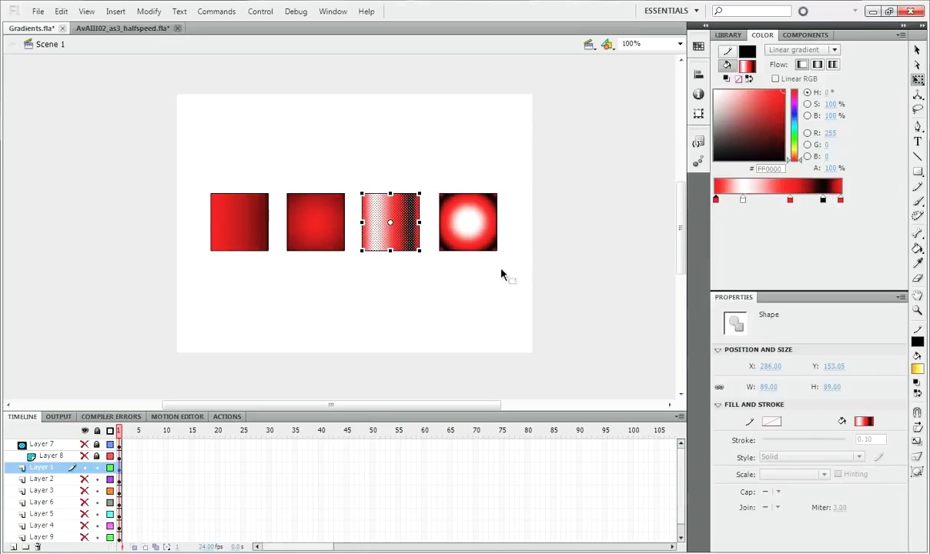
click(484, 245)
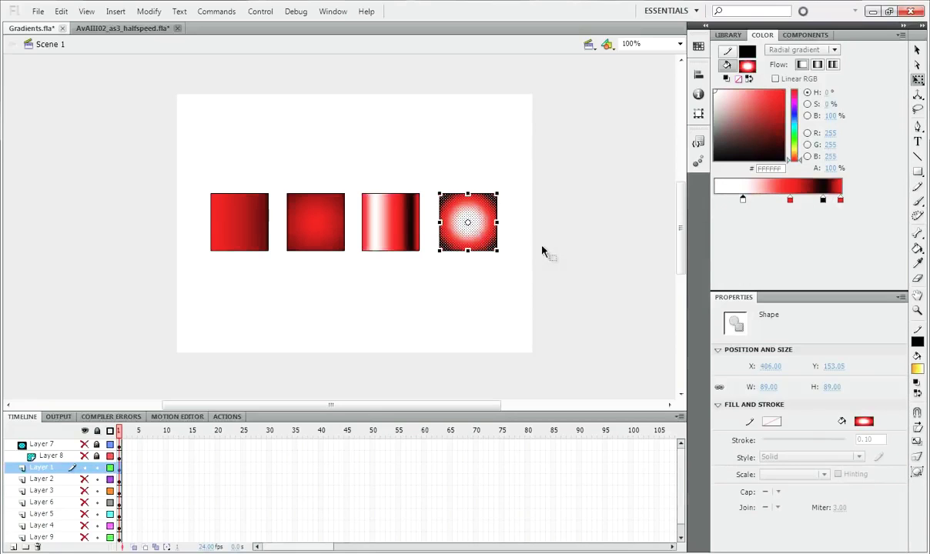
click(85, 468)
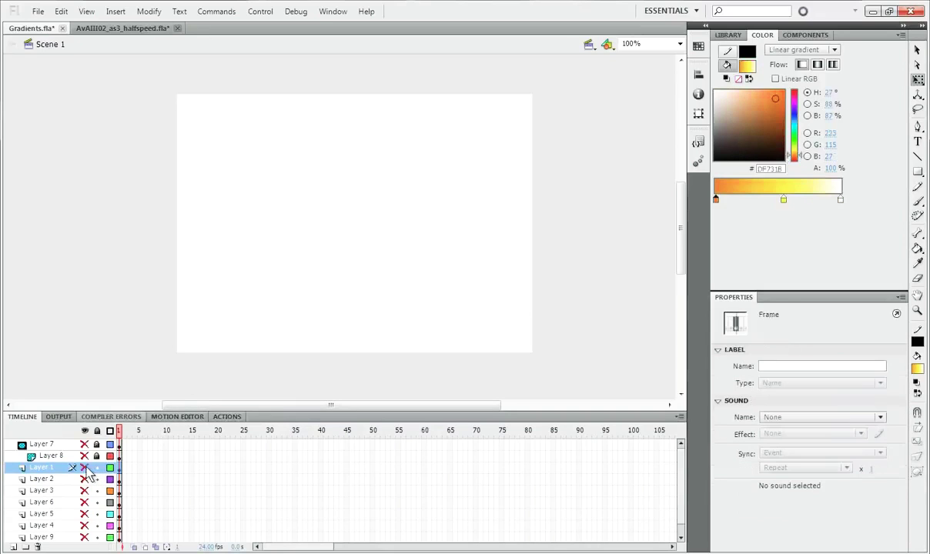
Draw a black-filled square on a new layer above Layer 7
click(918, 370)
click(743, 406)
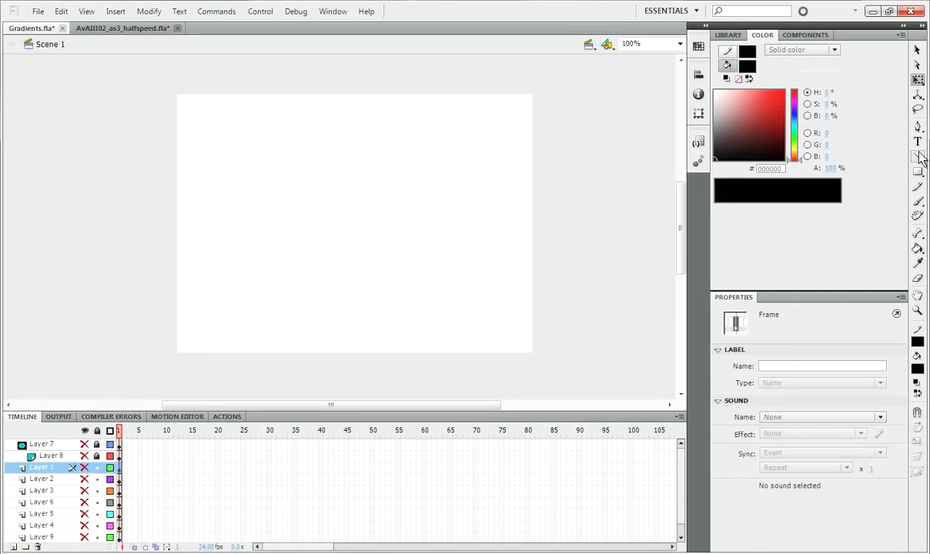
key(r)
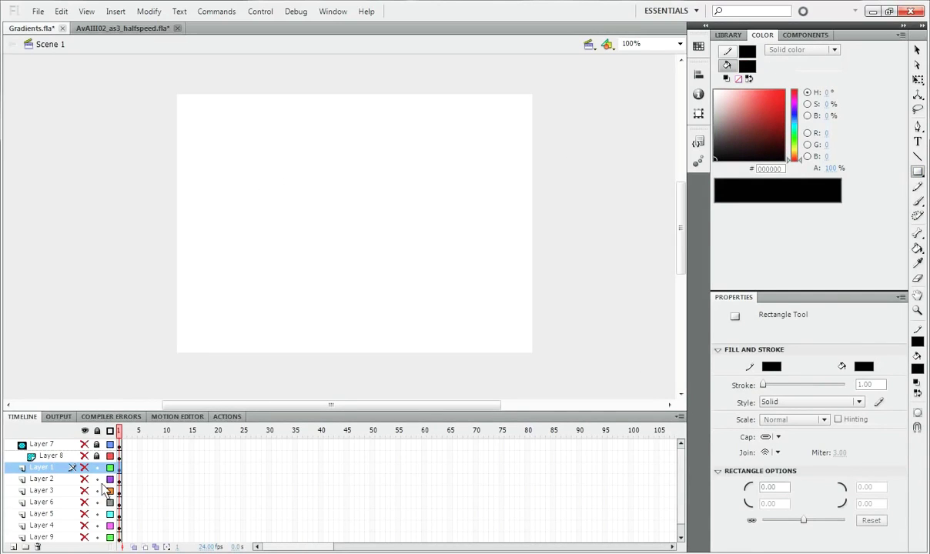
click(46, 423)
click(40, 444)
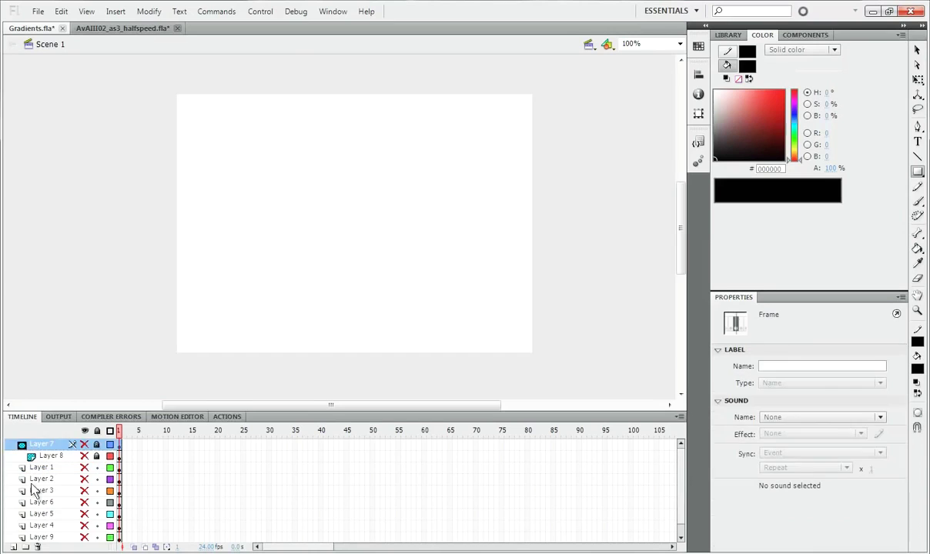
click(13, 547)
drag(299, 180, 397, 271)
Change the square's fill type from solid to Linear gradient
click(918, 50)
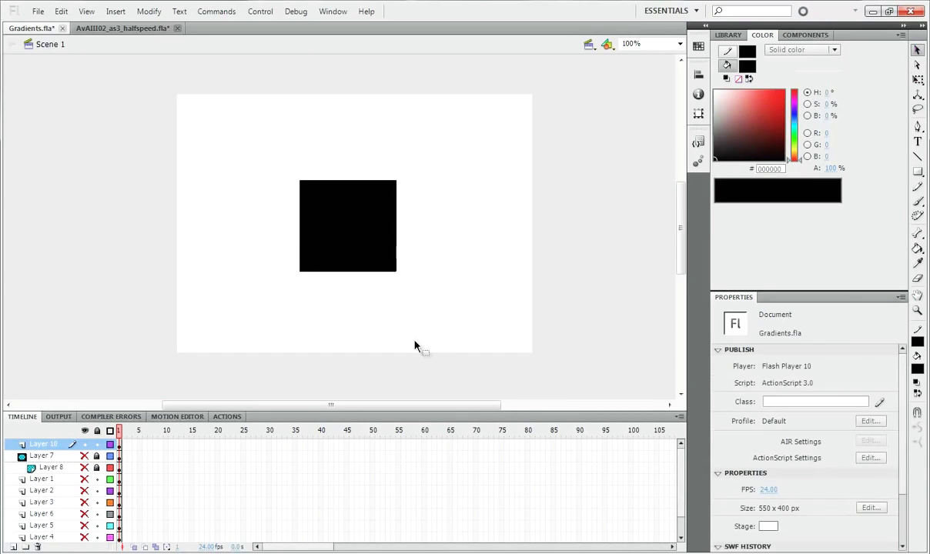
click(358, 231)
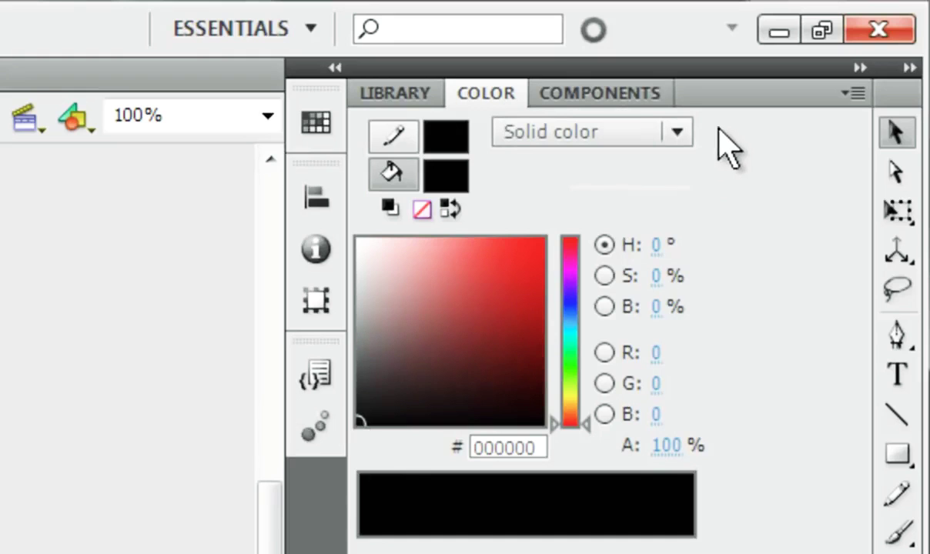
click(678, 131)
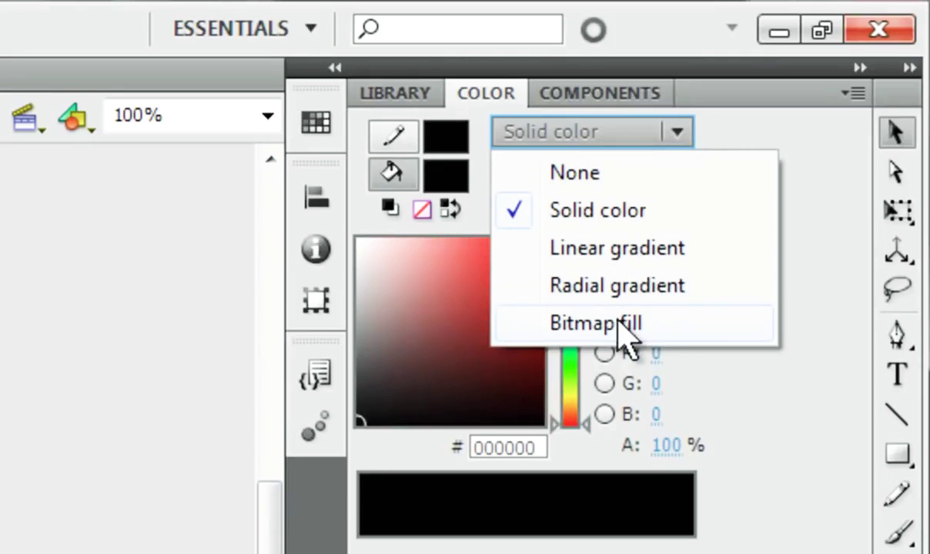
click(618, 248)
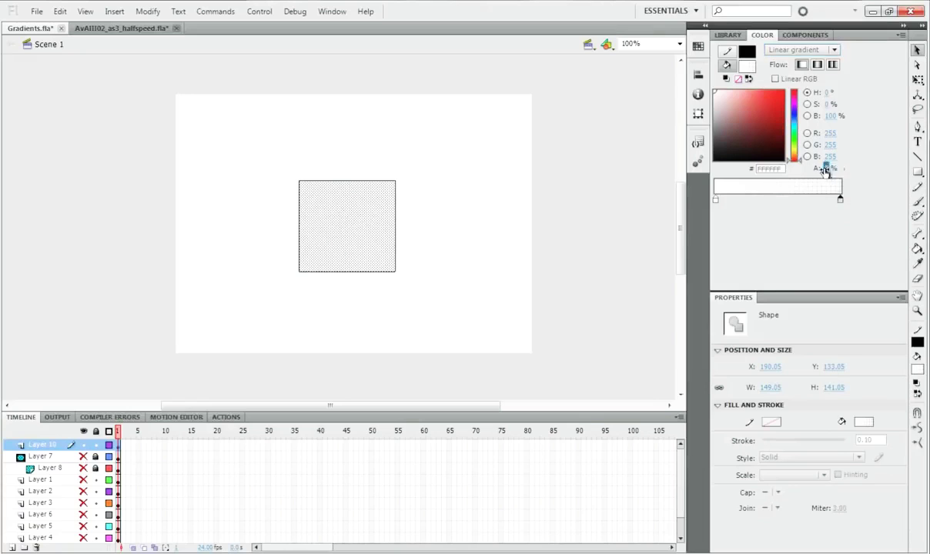
Adjust the gradient stops for a white-to-black left-to-right fill and pick the Gradient Transform Tool
drag(827, 167, 862, 163)
drag(837, 201, 829, 202)
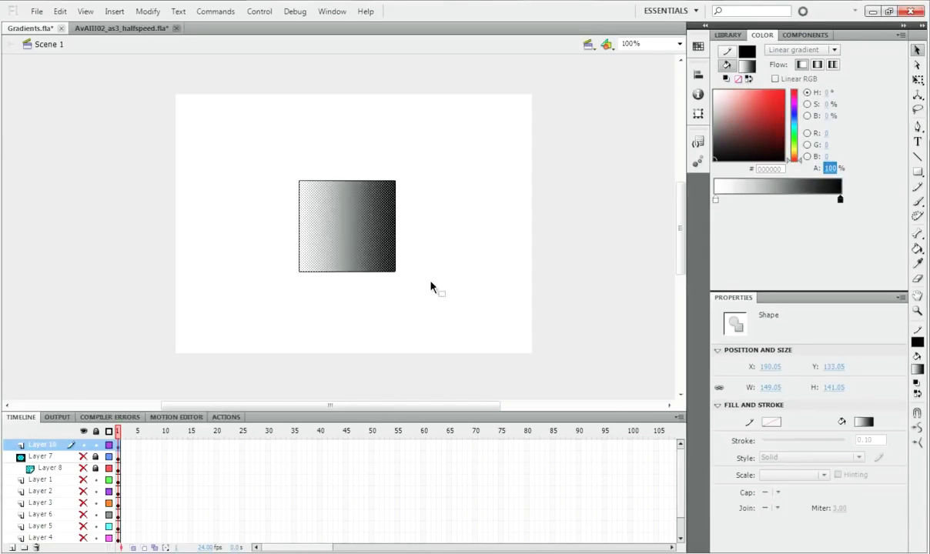
click(424, 290)
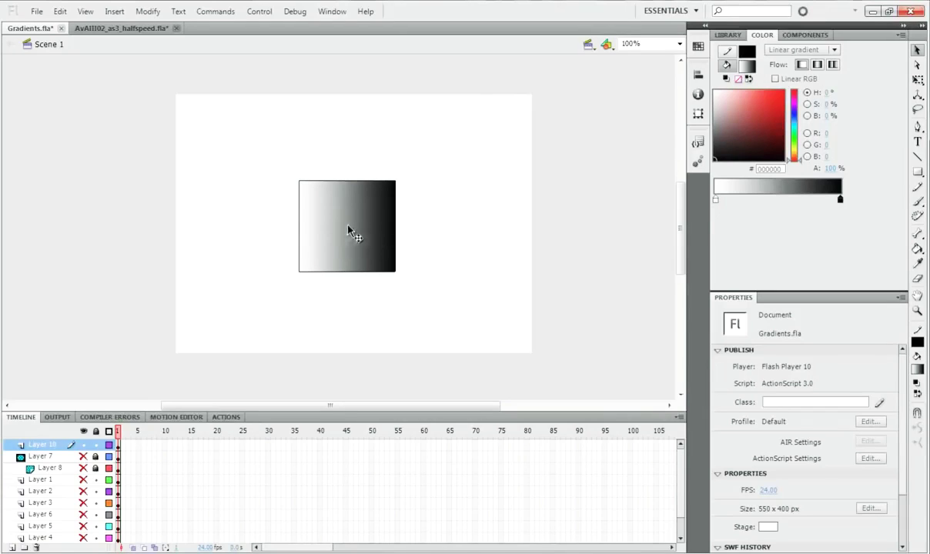
click(918, 83)
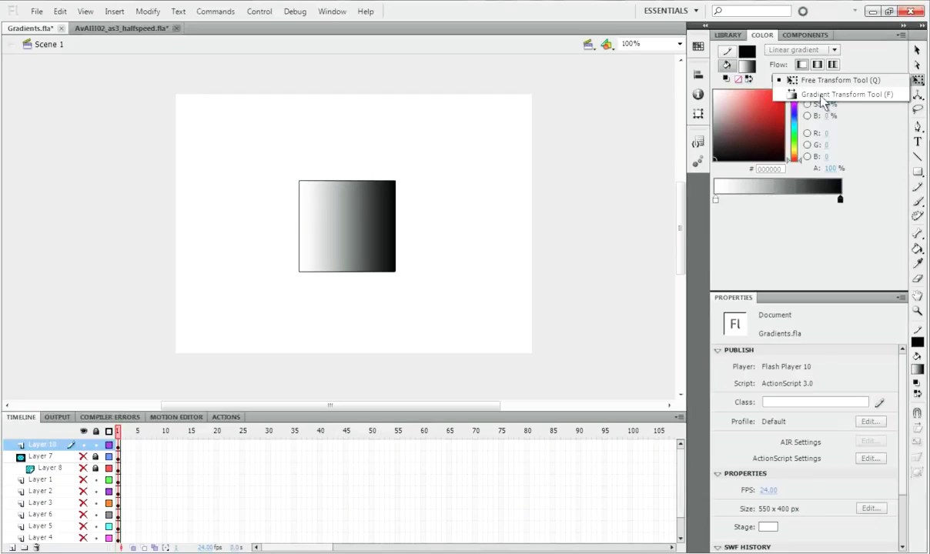
click(850, 96)
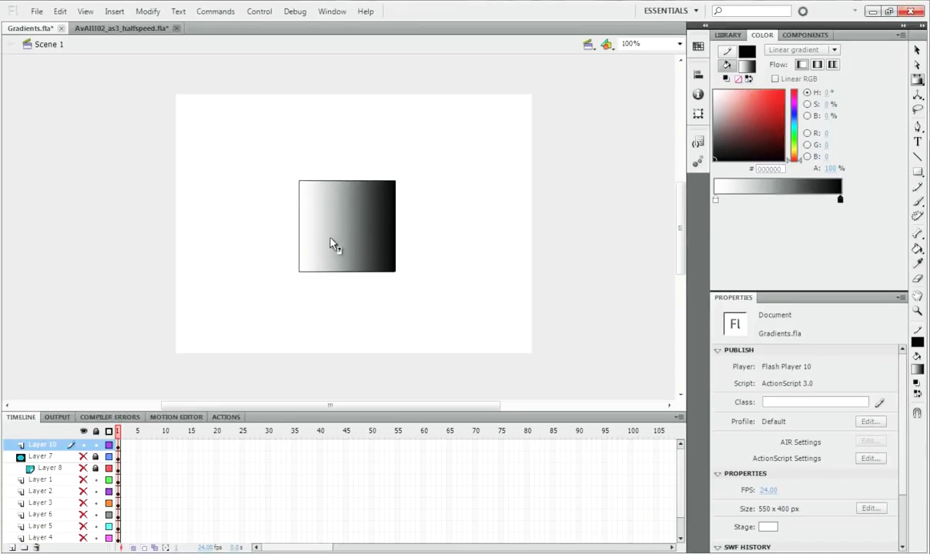
Select the square with the Gradient Transform Tool to display its gradient handles
click(349, 214)
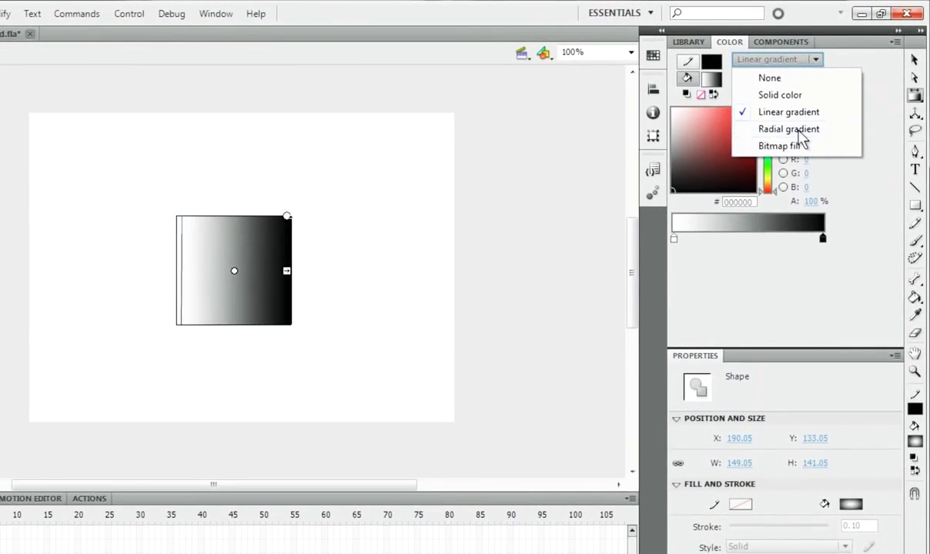
Switch the square to a radial gradient, reshape it, and place the bright spot left-centre
click(726, 197)
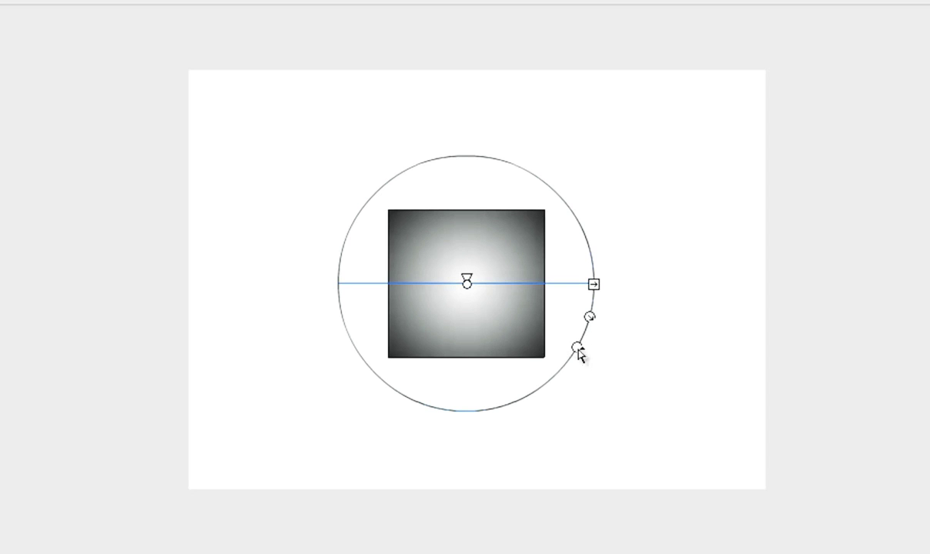
mouse_move(466, 284)
mouse_down()
mouse_move(478, 266)
mouse_move(455, 292)
mouse_move(471, 283)
mouse_up()
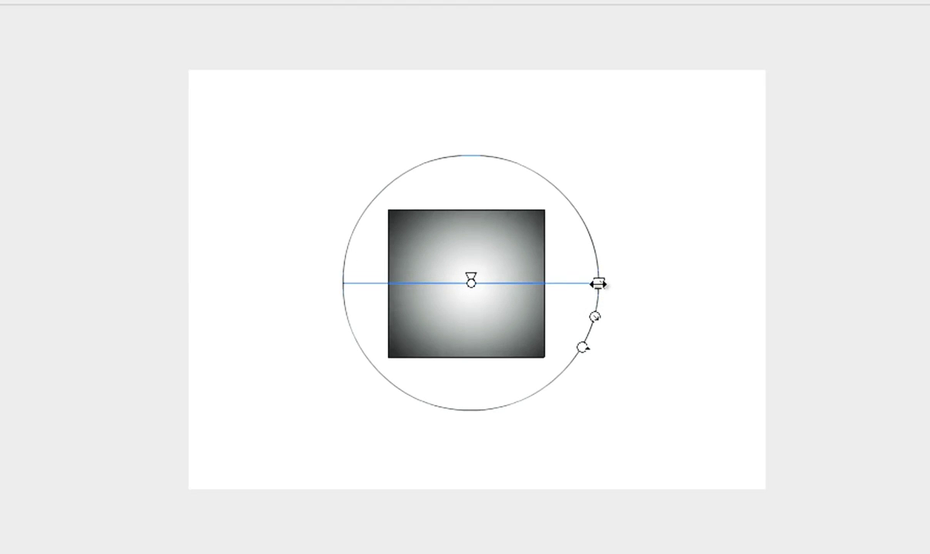
drag(599, 285, 577, 283)
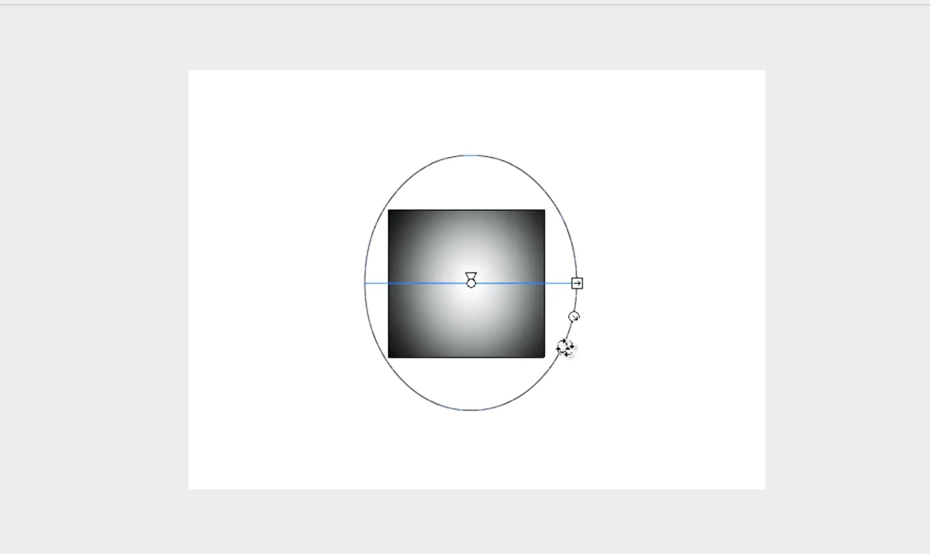
drag(564, 348, 409, 376)
drag(473, 389, 474, 369)
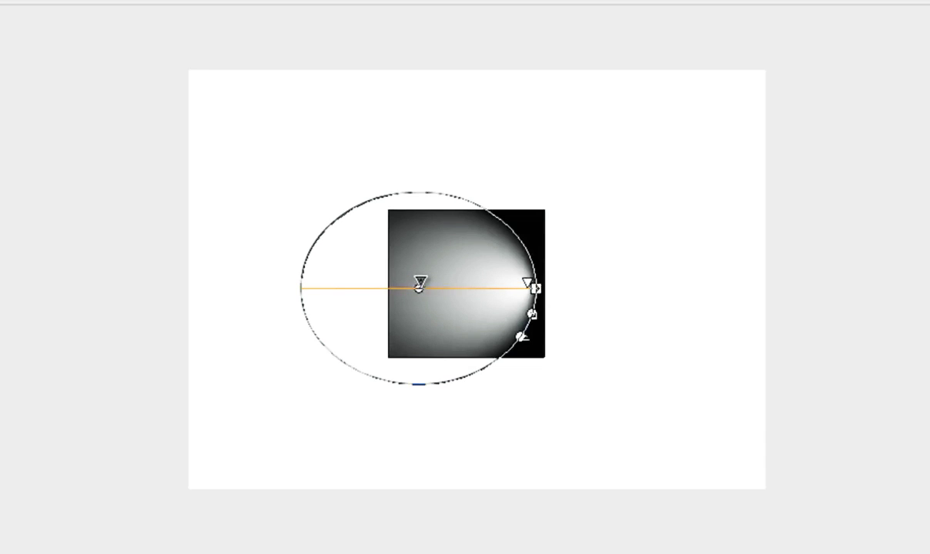
drag(527, 283, 418, 284)
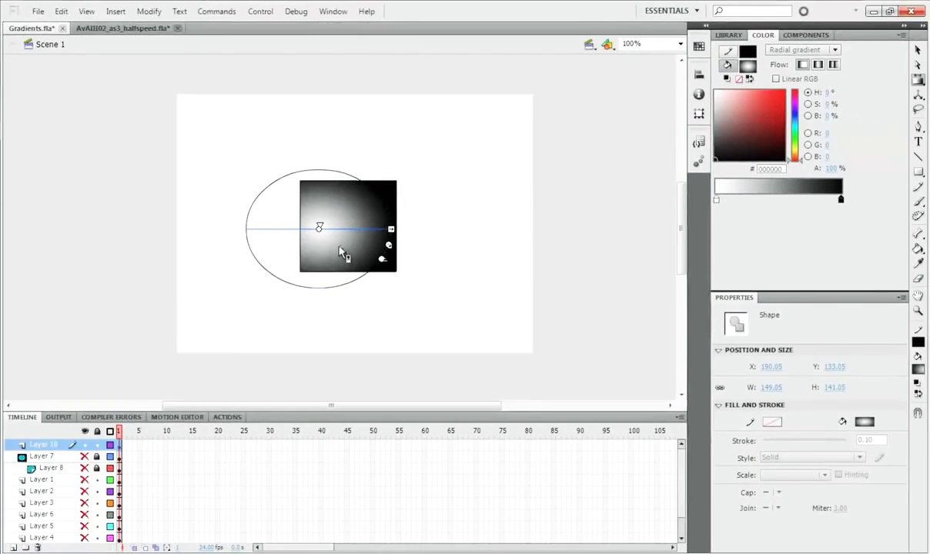
Hide Layer 10, show Layer 3's circles, and eyedrop the red ball's gradient as the fill
key(v)
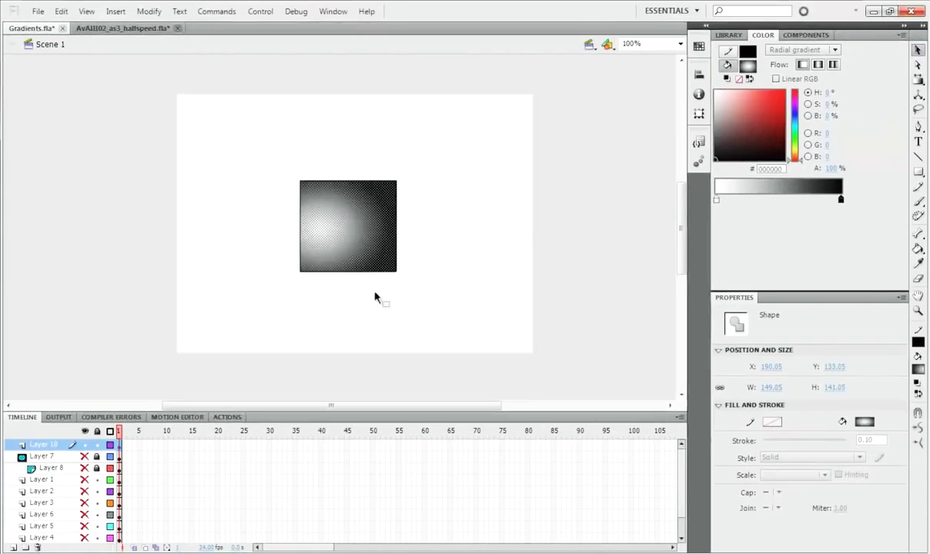
click(375, 289)
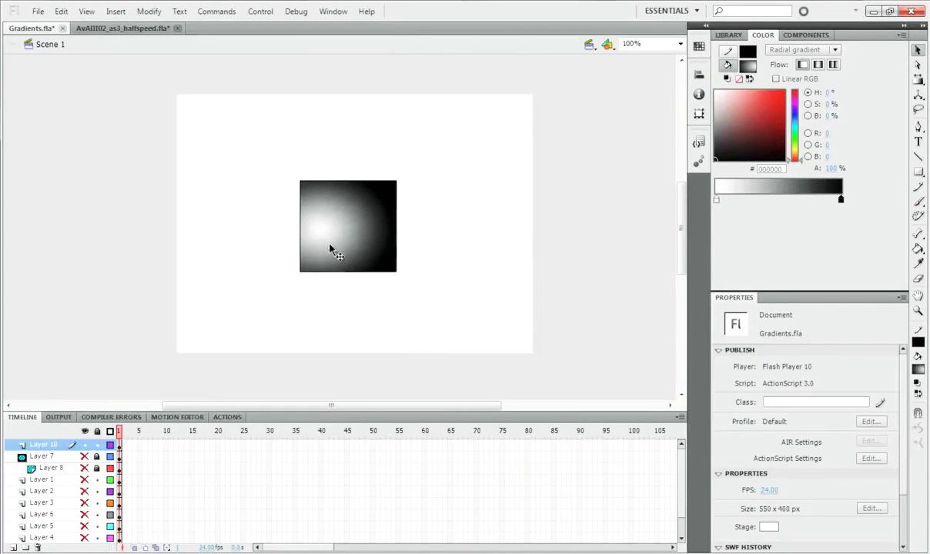
click(85, 446)
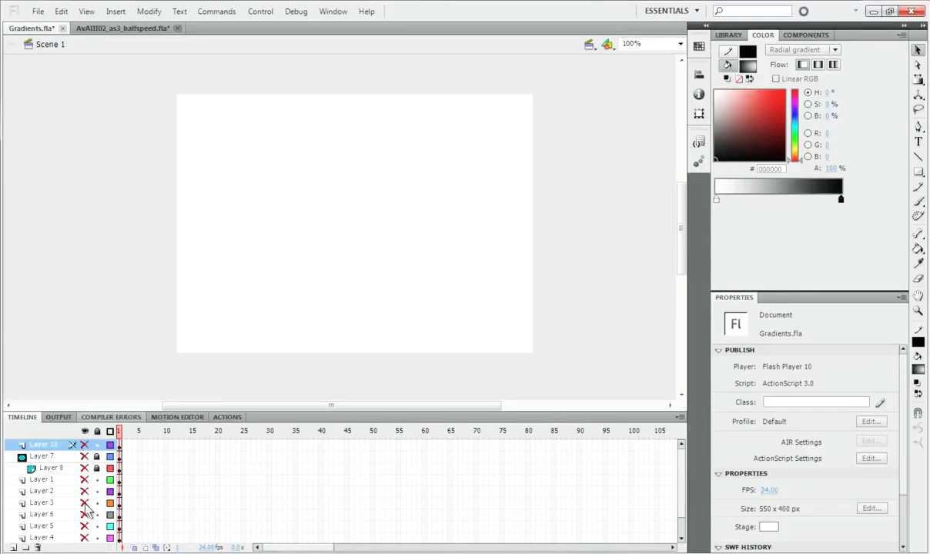
click(85, 505)
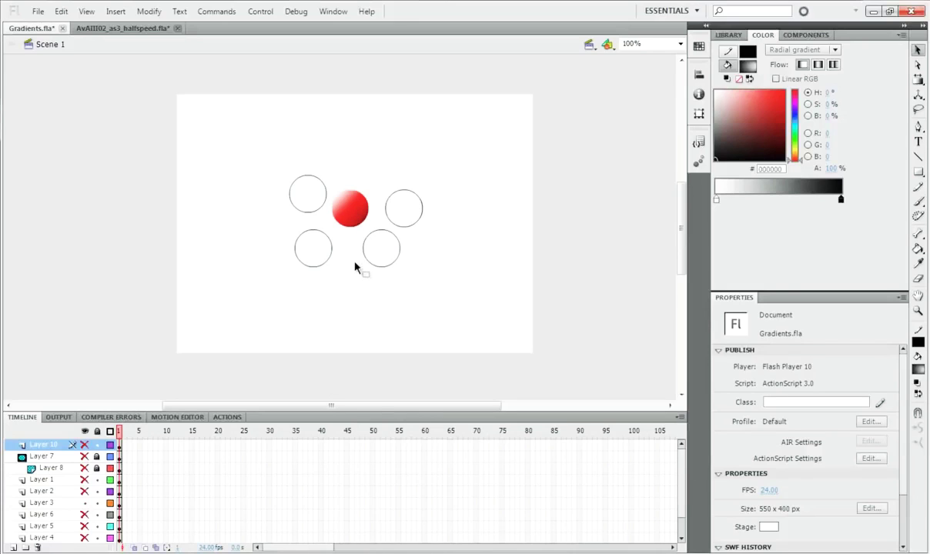
click(919, 264)
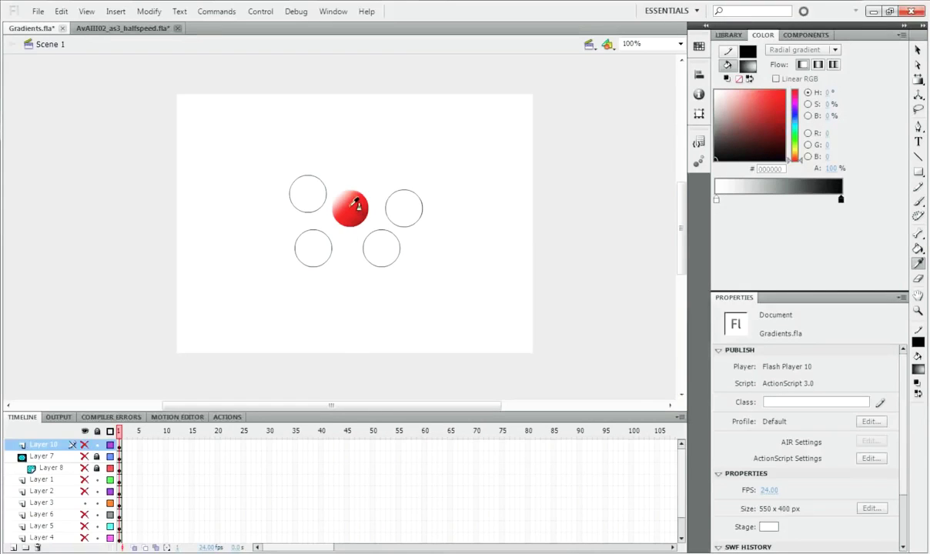
click(354, 208)
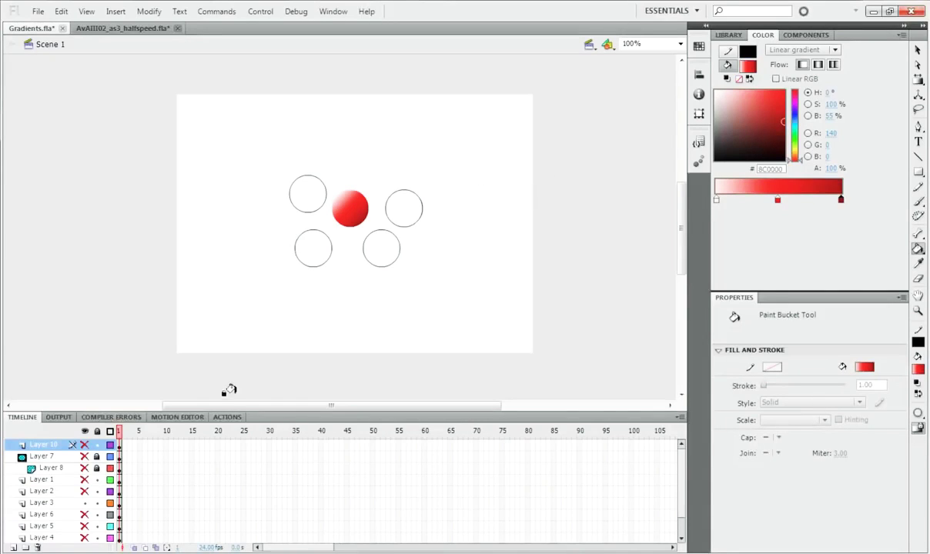
Trial-fill the four empty circles with the red gradient using the Paint Bucket
click(120, 504)
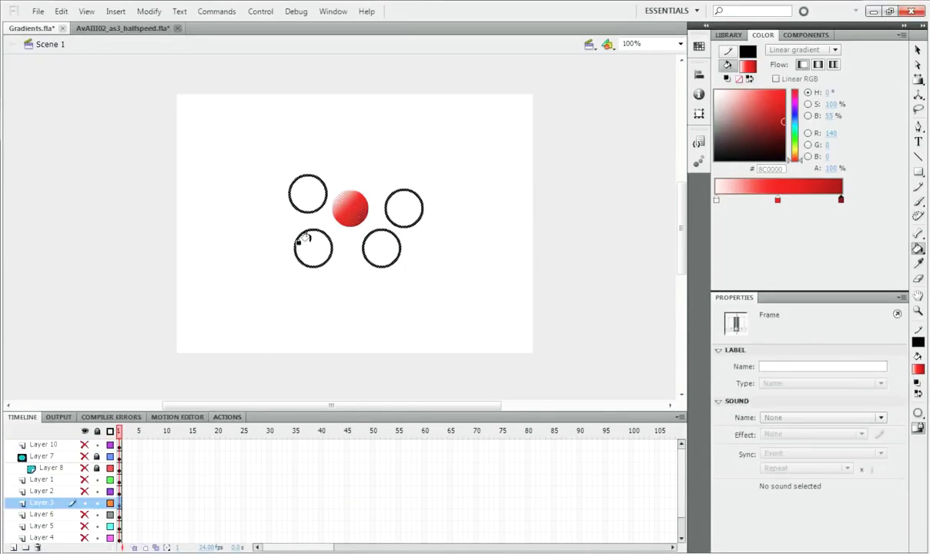
click(300, 241)
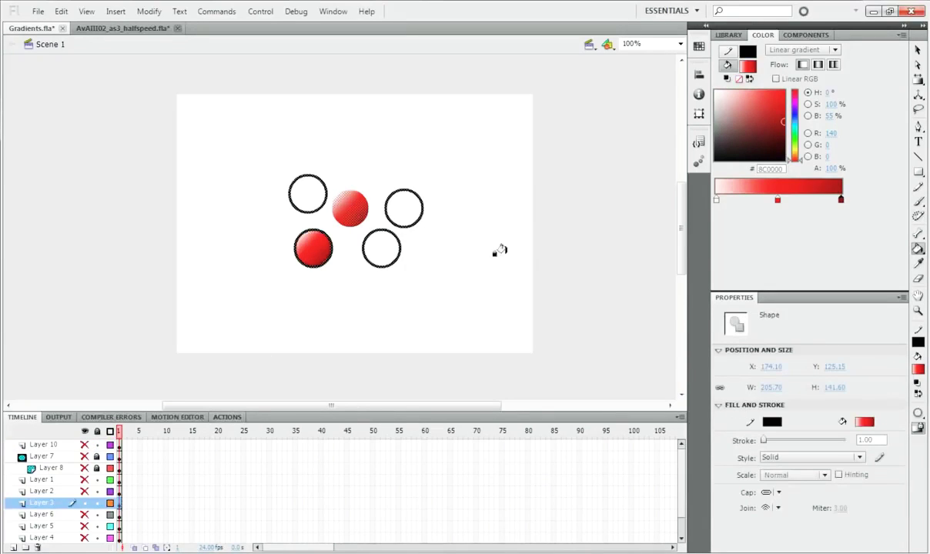
click(918, 50)
click(352, 306)
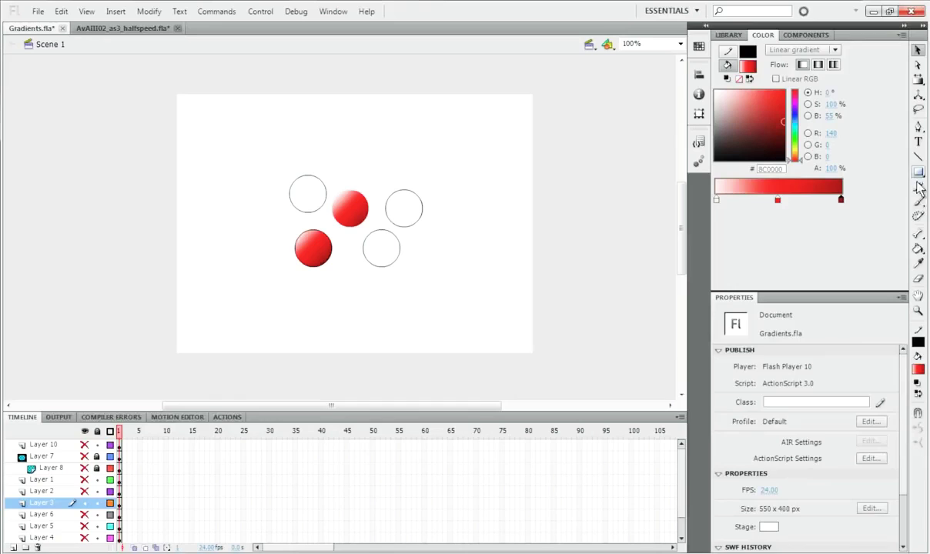
click(917, 249)
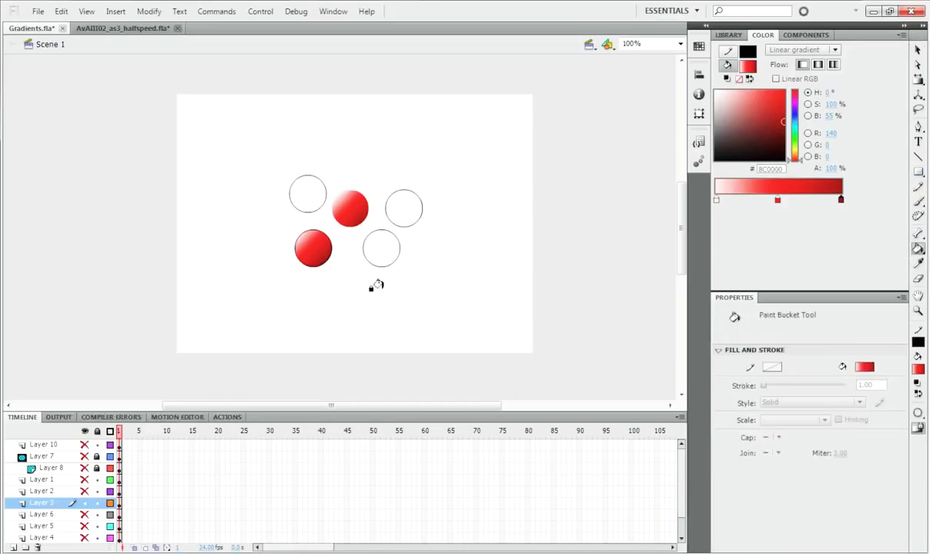
click(307, 262)
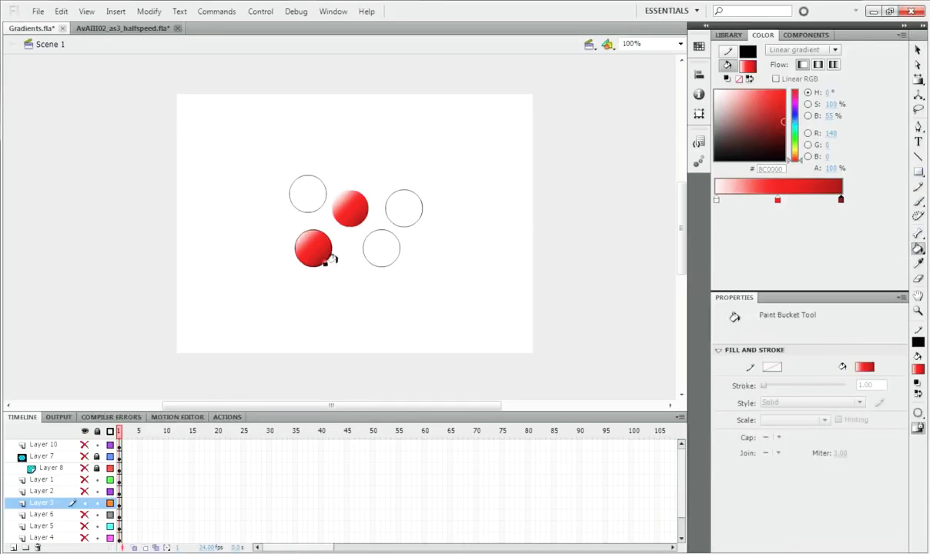
click(304, 194)
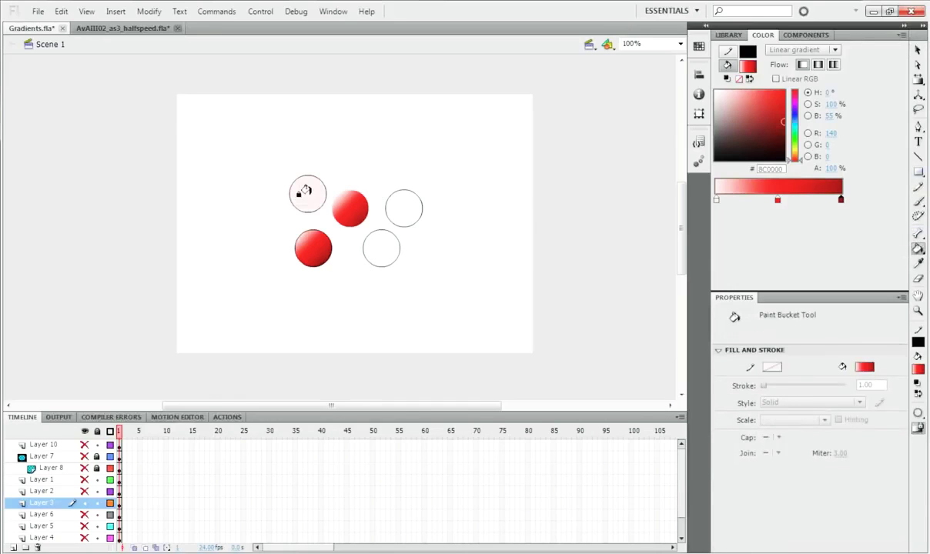
click(374, 247)
click(397, 212)
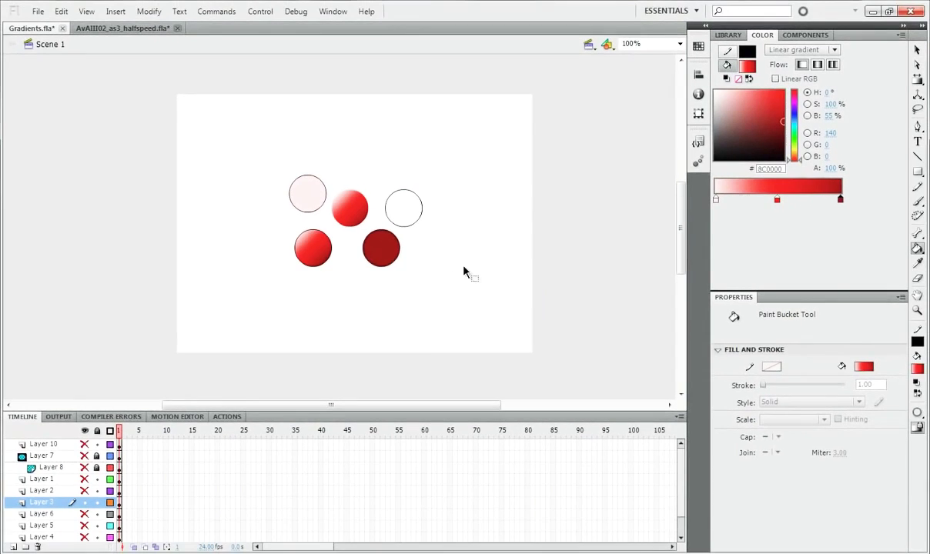
Undo the trial fills, resample the red ball's gradient, and enable Lock Fill
key(ctrl+z)
key(ctrl+z)
key(ctrl+a)
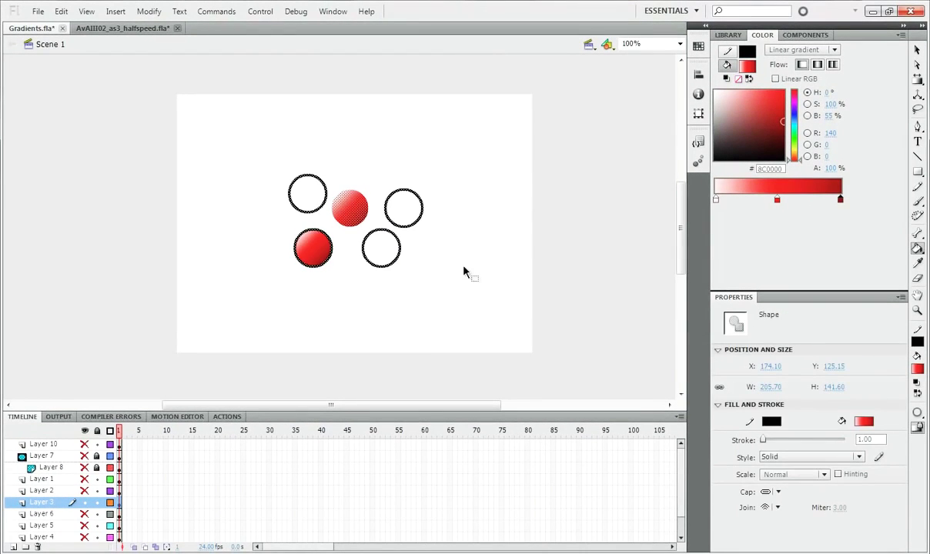
key(ctrl+z)
key(v)
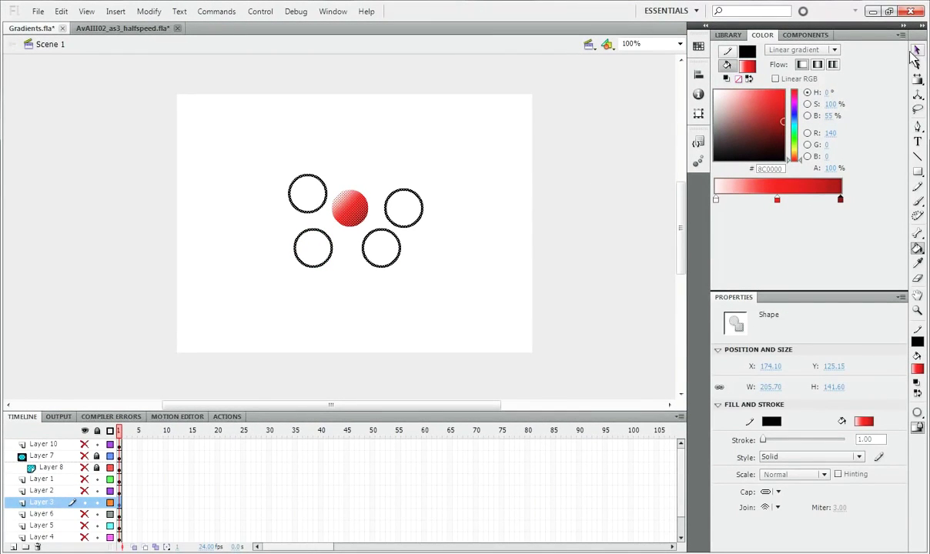
click(476, 312)
click(918, 263)
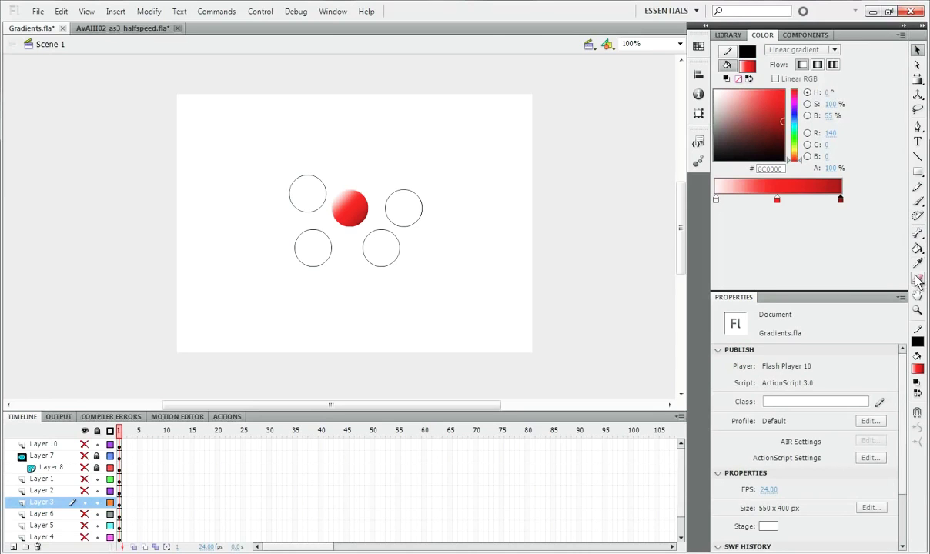
click(350, 209)
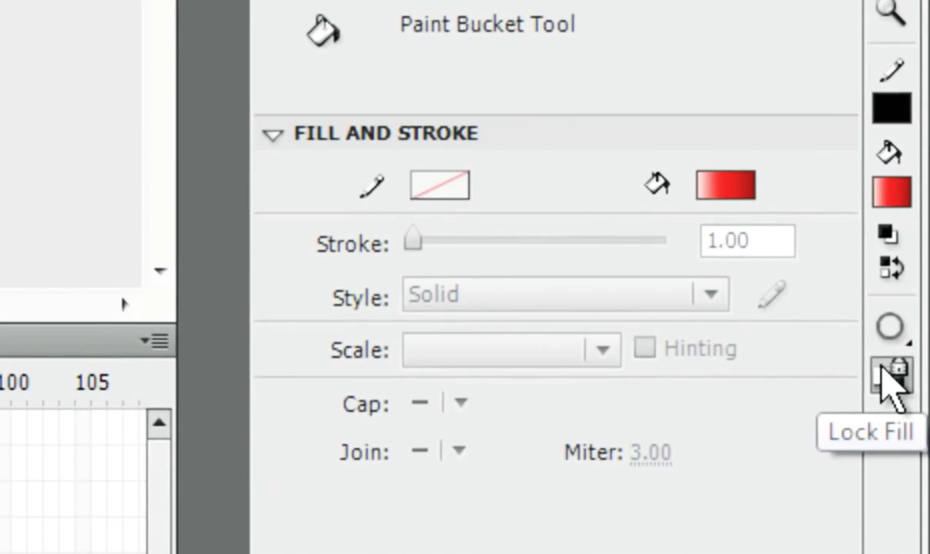
click(887, 380)
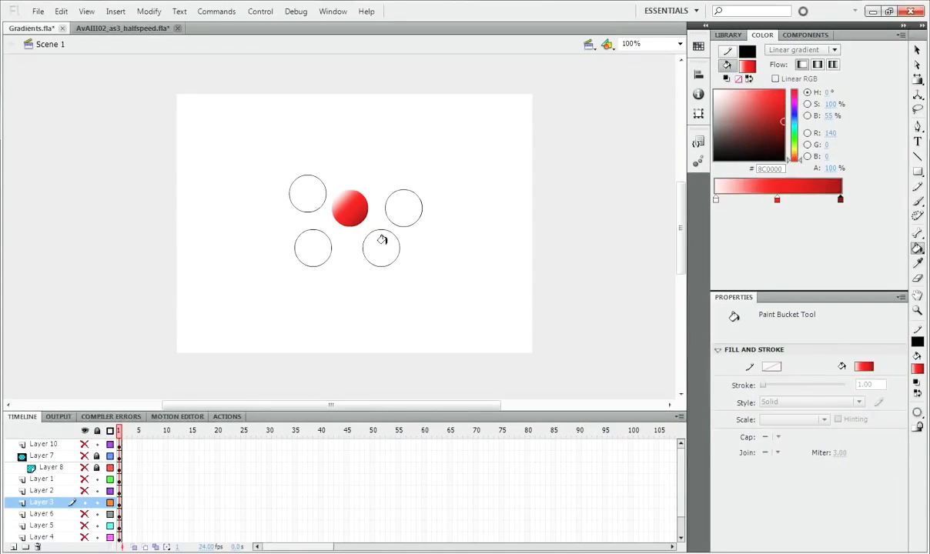
Fill all four circles with the locked red gradient and check the result
click(381, 245)
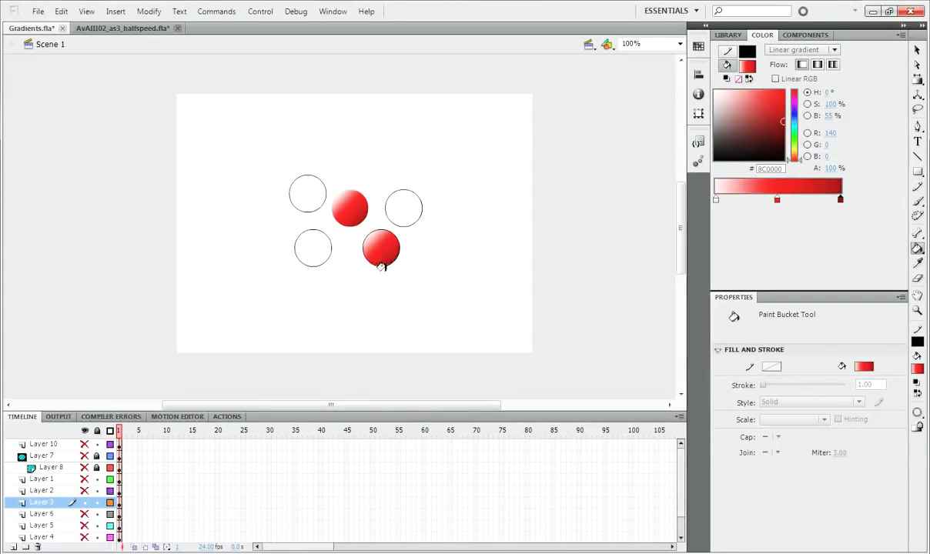
click(398, 202)
click(311, 247)
click(304, 183)
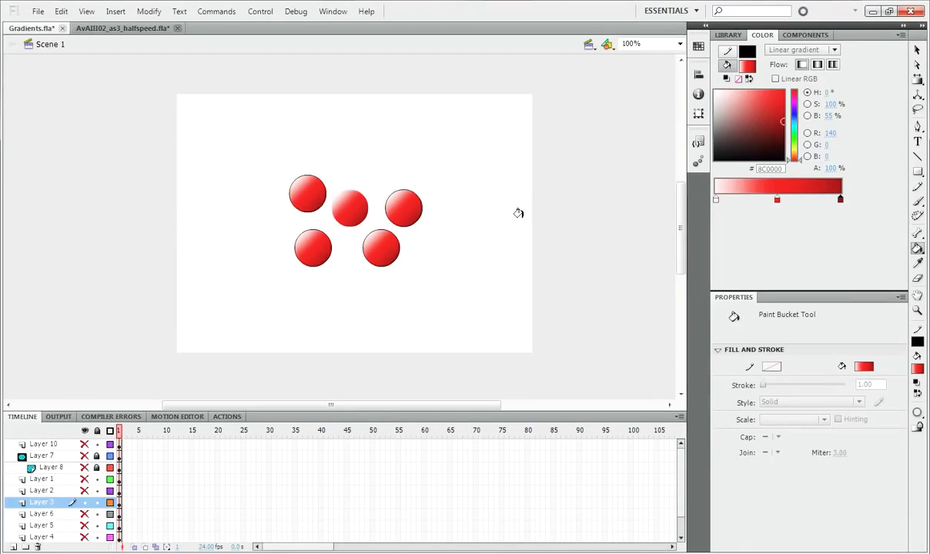
click(917, 50)
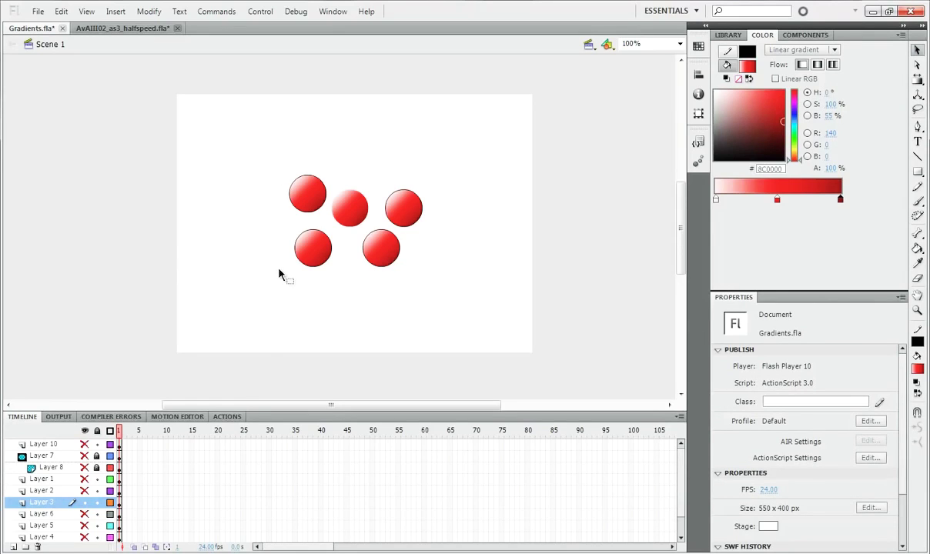
click(379, 248)
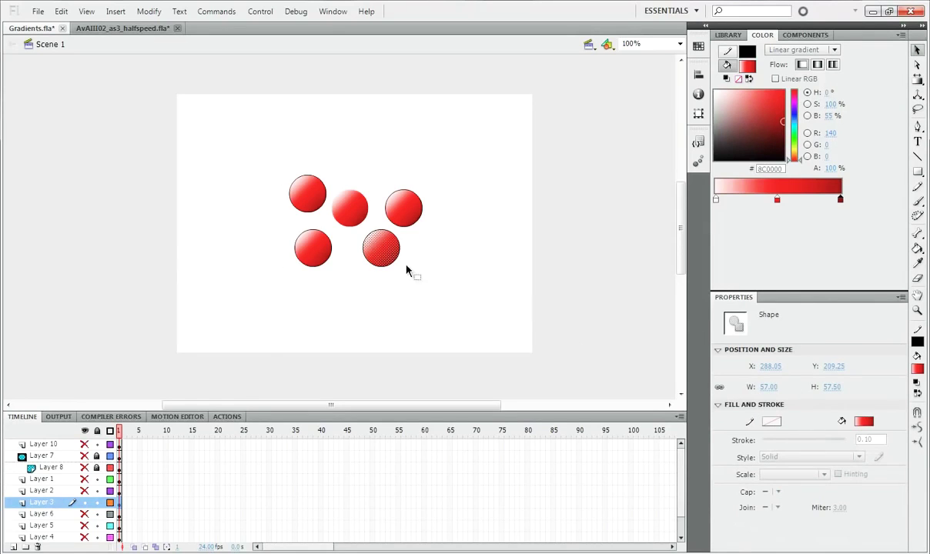
click(917, 248)
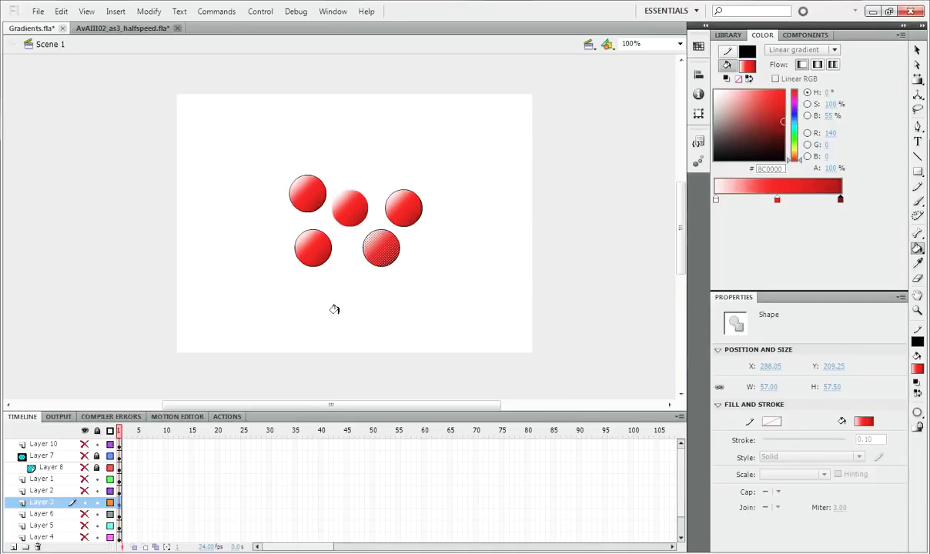
key(v)
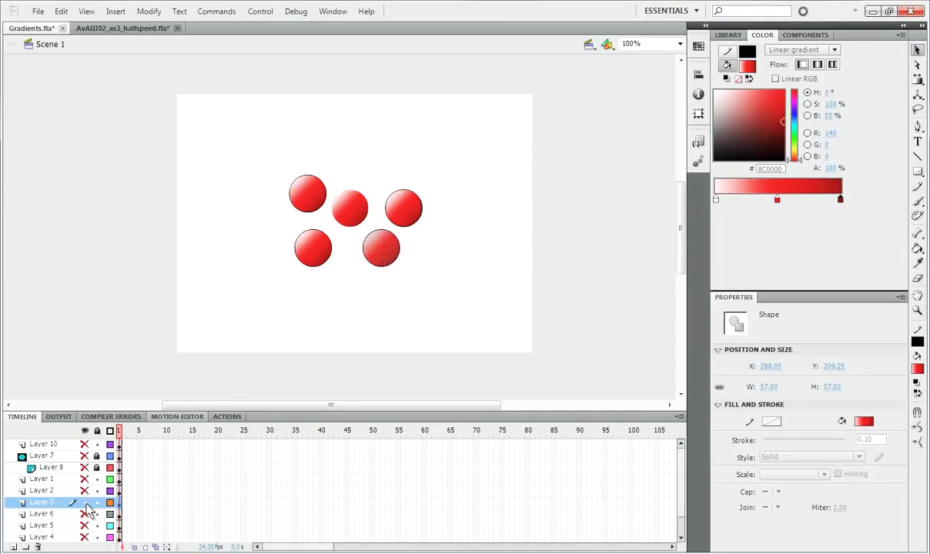
Swap to Layer 2's red gradient square, inspect its fill, and view it at 100% zoom
click(85, 503)
click(85, 491)
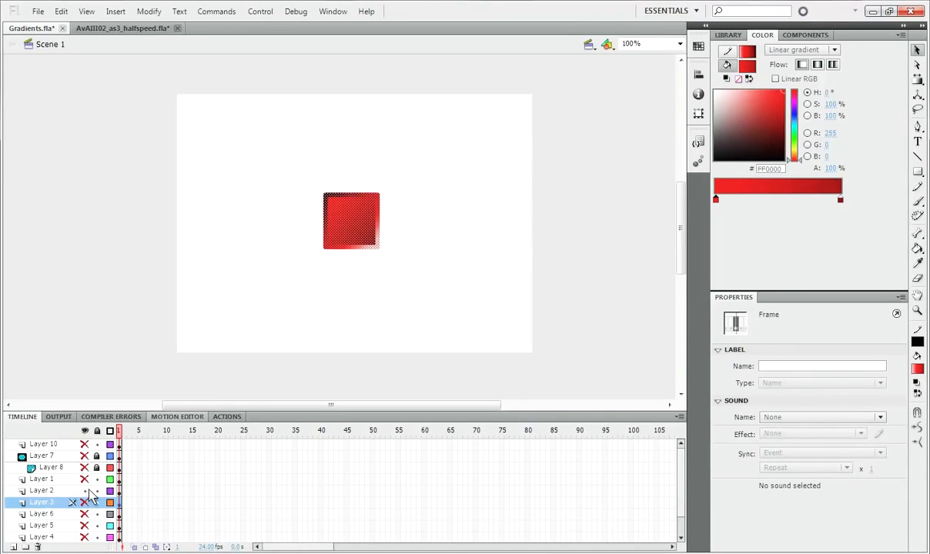
click(423, 305)
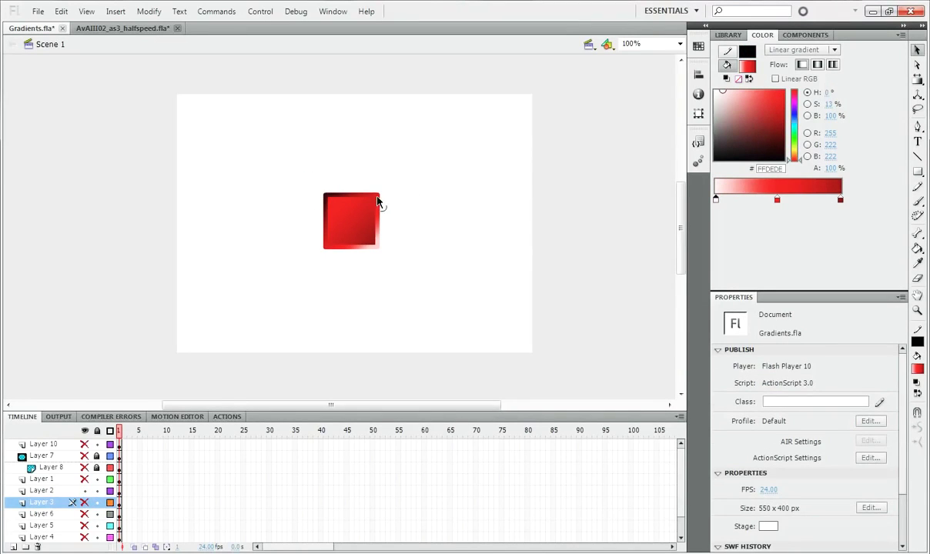
click(328, 231)
click(378, 235)
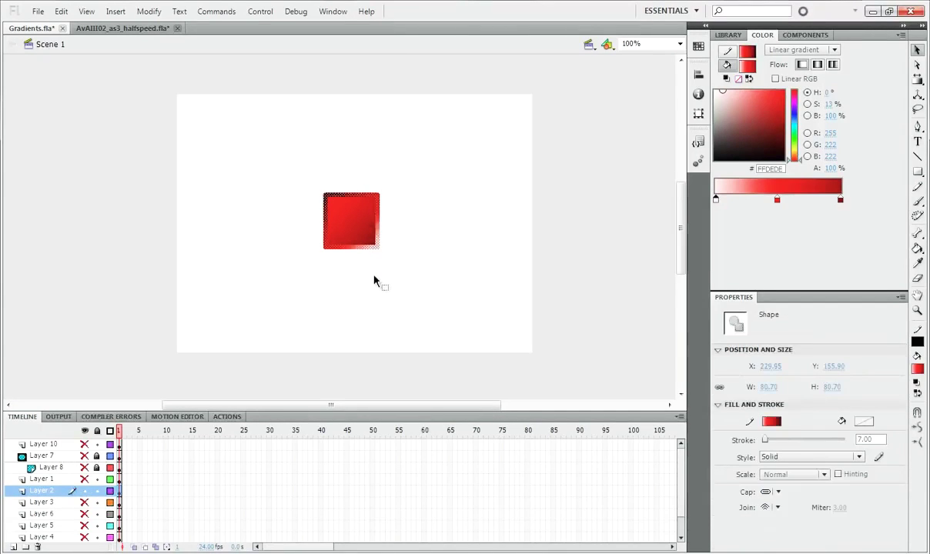
key(ctrl+equal)
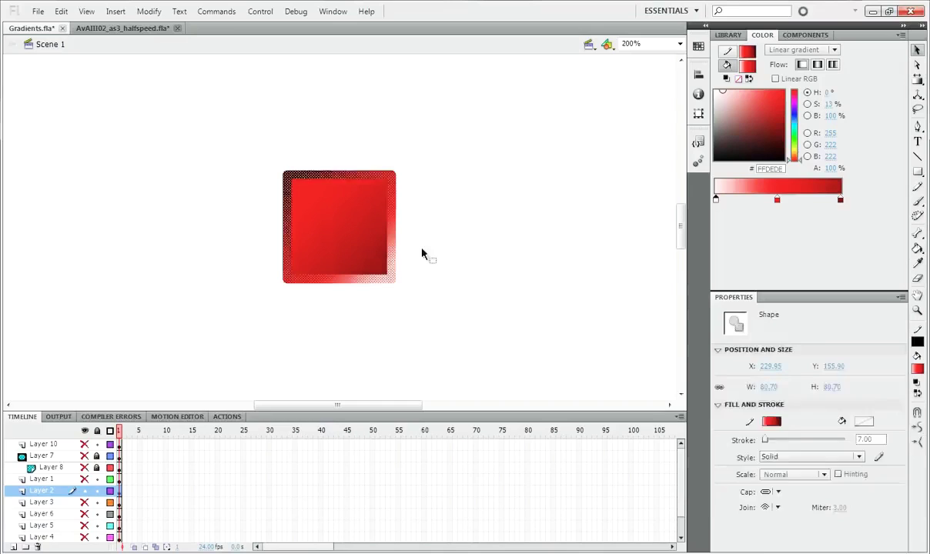
click(422, 254)
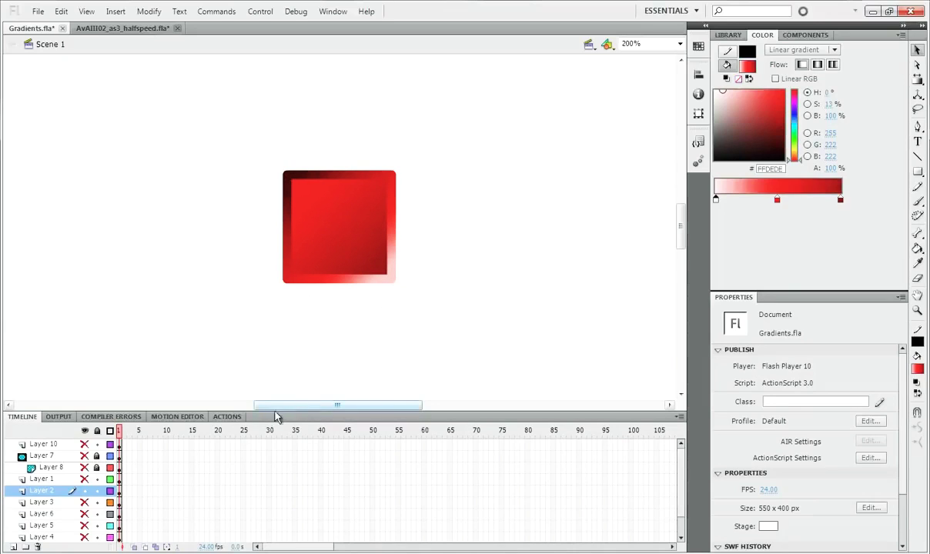
key(ctrl+1)
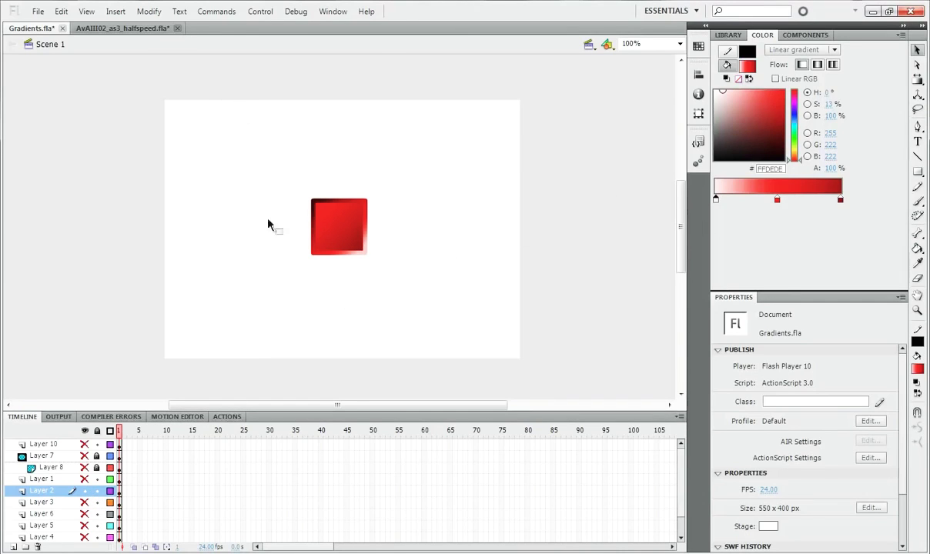
Hide Layer 2, show Layer 10, and fill its gradient square with solid black
click(85, 490)
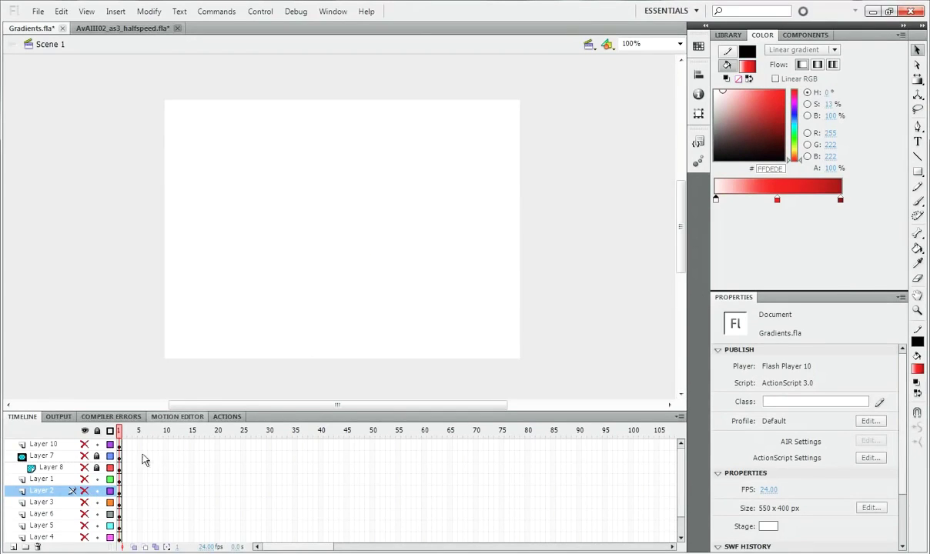
click(84, 445)
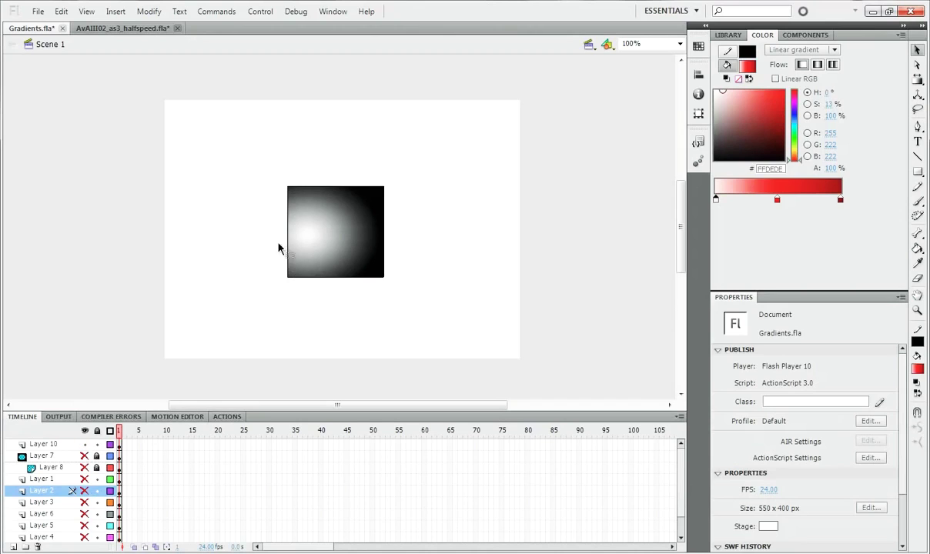
click(334, 230)
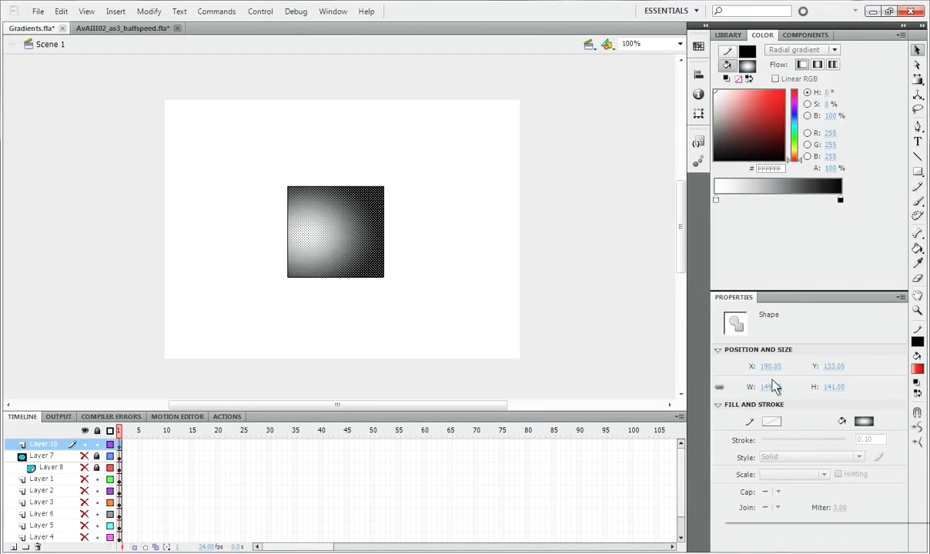
click(917, 366)
click(685, 376)
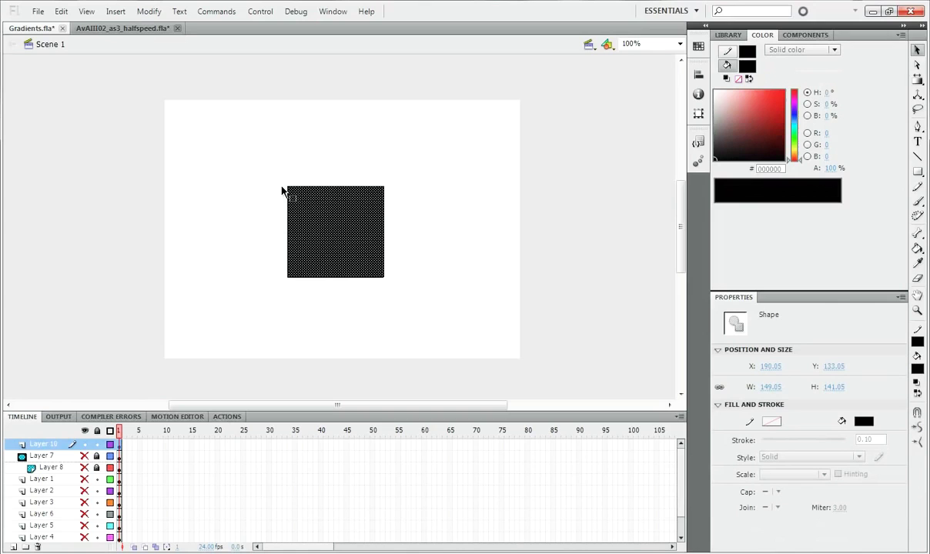
Scale the black square to 556.15 × 407.20 so it covers the whole stage
key(q)
drag(288, 186, 161, 98)
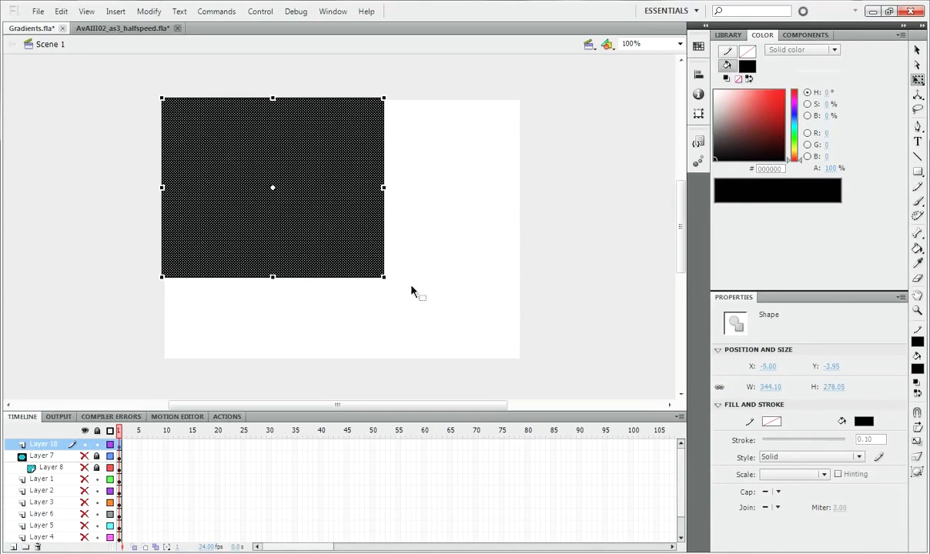
drag(383, 277, 520, 360)
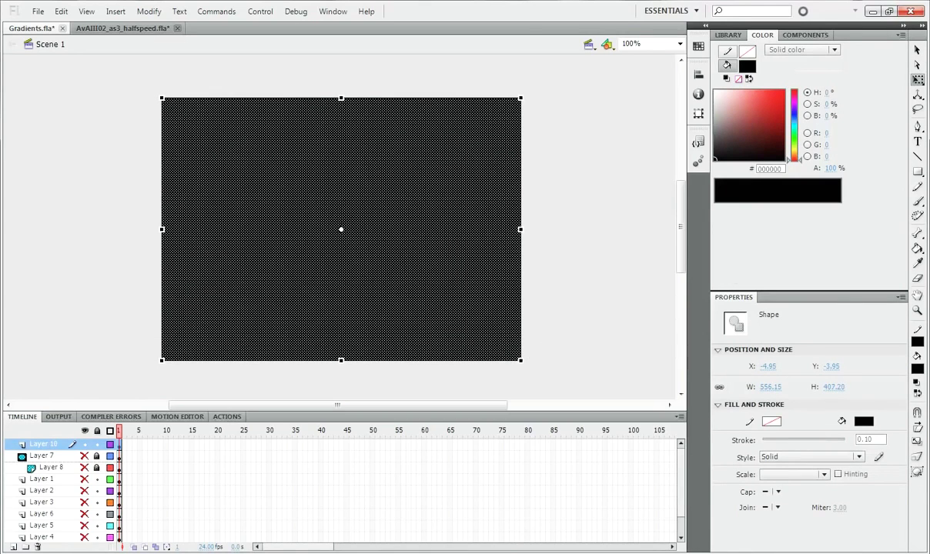
click(917, 51)
click(554, 281)
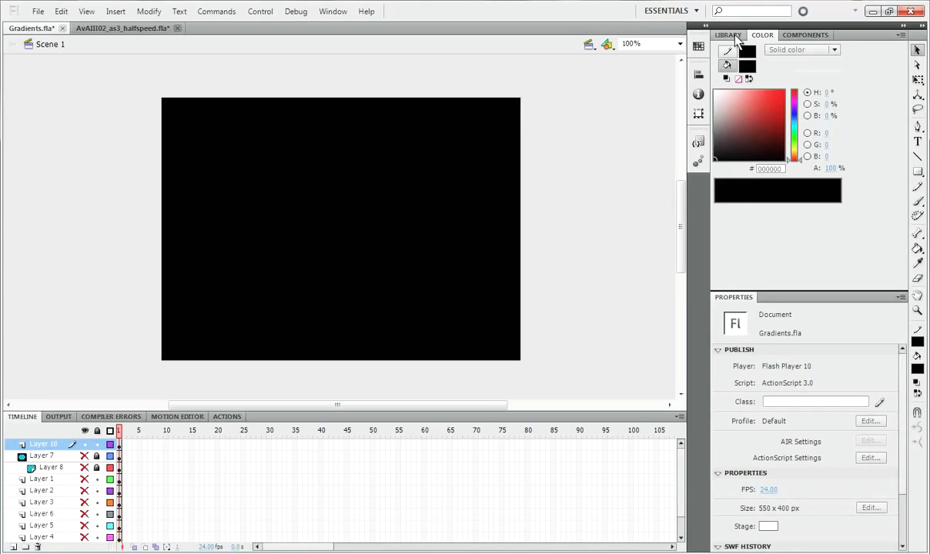
Drag the 'glow' symbol from the Library onto the stage and open it for editing
key(ctrl+l)
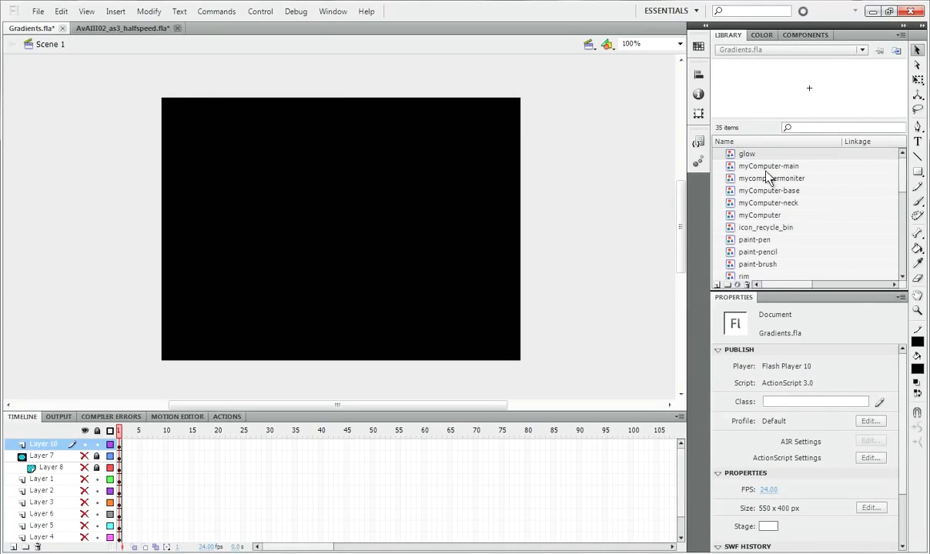
drag(730, 155, 390, 268)
double_click(390, 268)
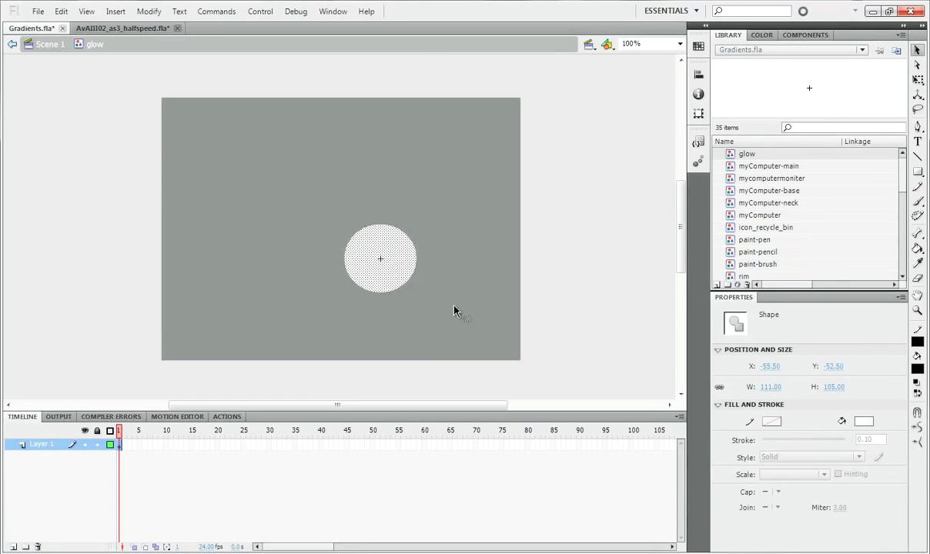
Inspect the 111 × 105 circle's white radial gradient in the Color panel
click(435, 307)
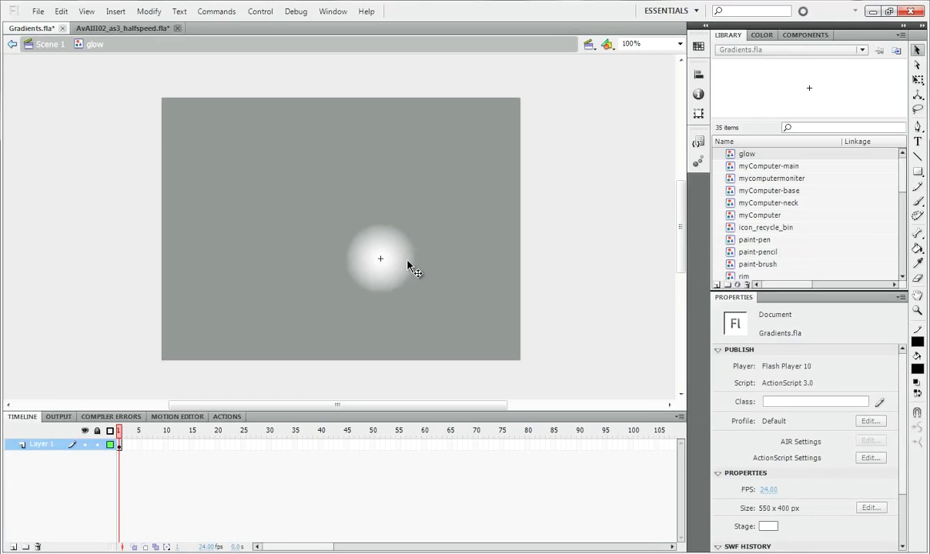
click(387, 293)
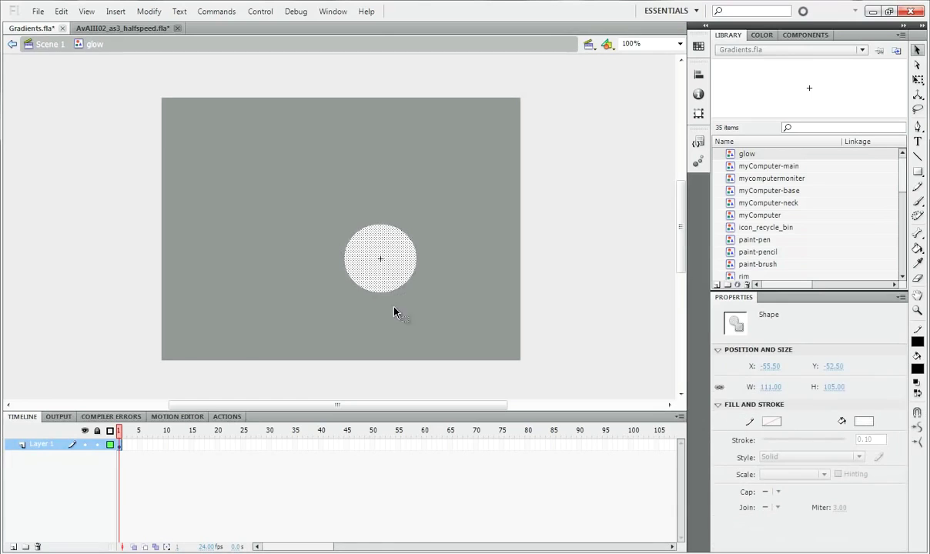
click(763, 35)
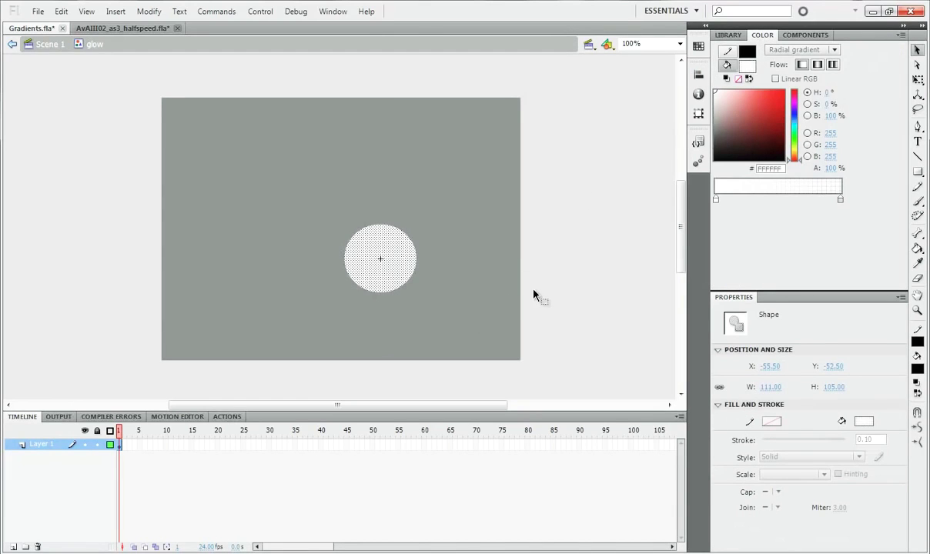
click(443, 287)
click(394, 287)
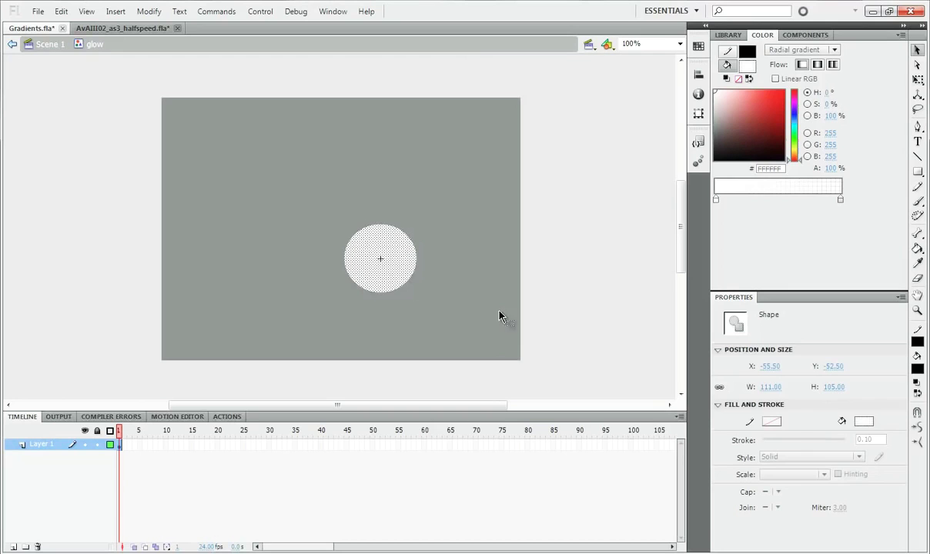
click(386, 304)
mouse_move(385, 286)
mouse_down()
mouse_move(341, 290)
mouse_move(253, 241)
mouse_move(382, 283)
mouse_up()
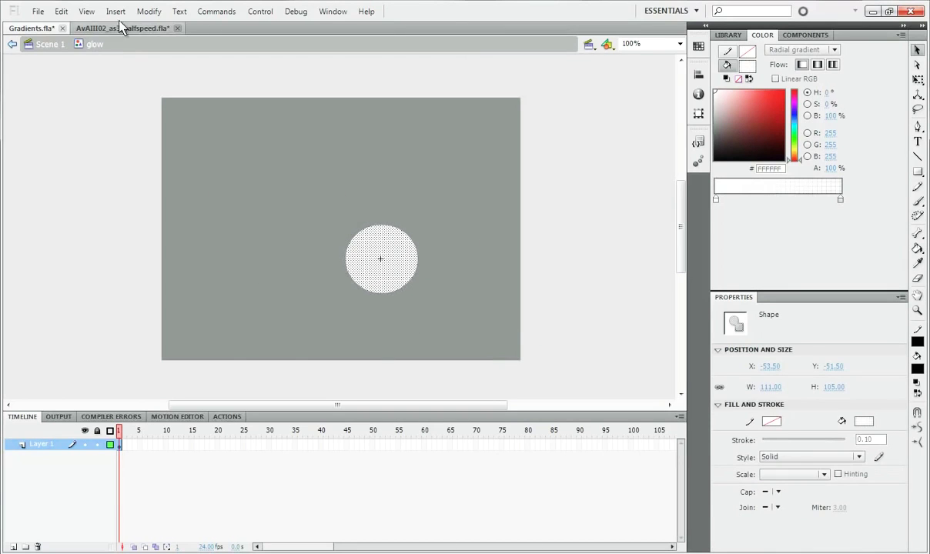
Back in Scene 1, move the glow instance to the left over the black background
click(42, 45)
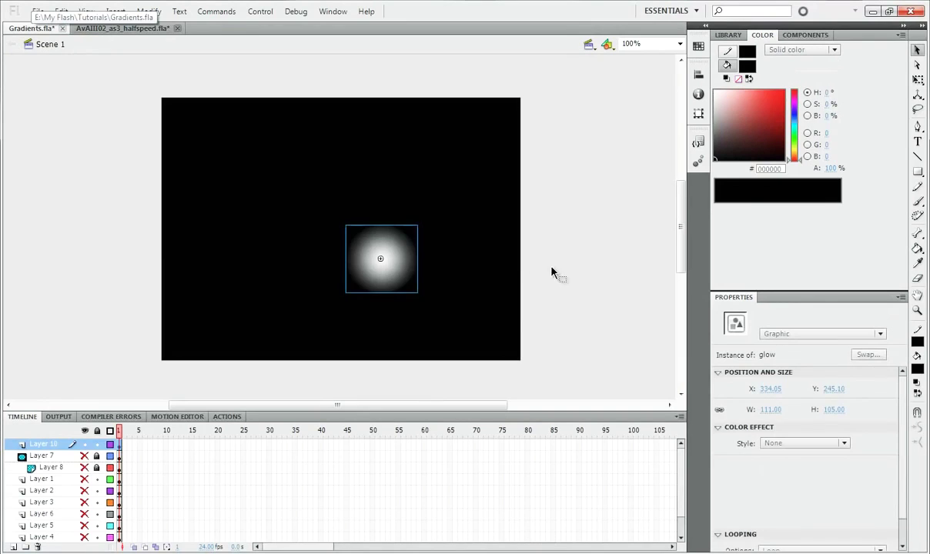
click(465, 311)
drag(391, 288, 270, 267)
click(311, 214)
click(563, 235)
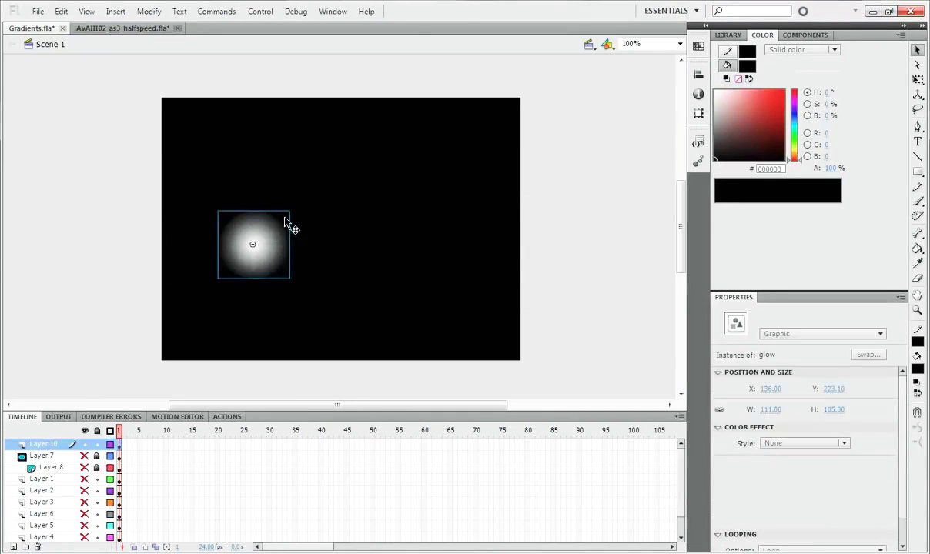
Enlarge and stretch the glow with Free Transform, then hide Layer 10
key(q)
drag(289, 211, 339, 212)
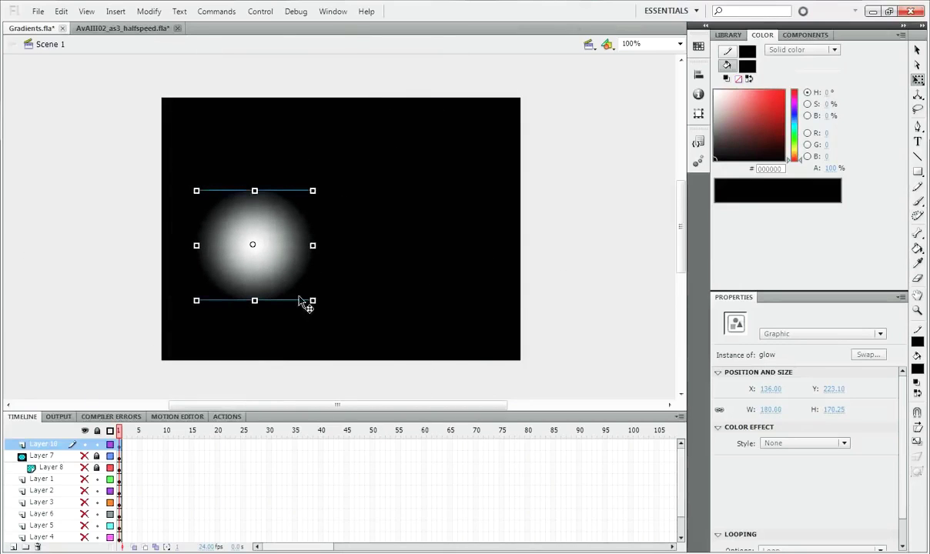
drag(311, 257, 290, 234)
click(275, 246)
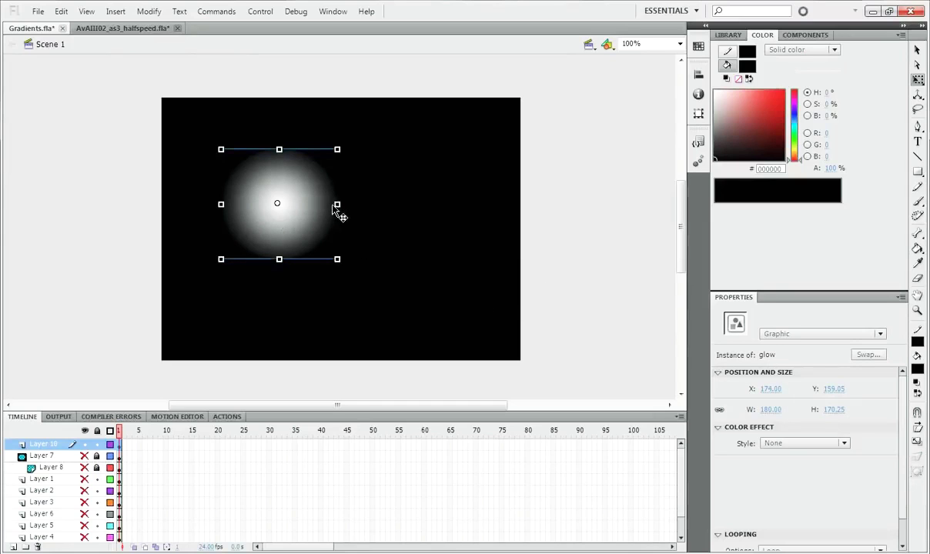
drag(338, 204, 390, 204)
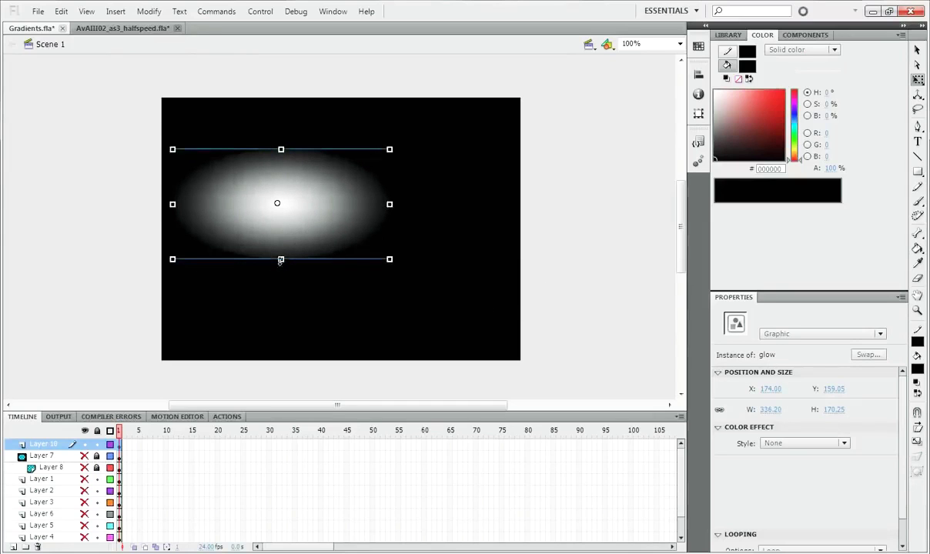
drag(281, 261, 282, 292)
drag(319, 216, 427, 239)
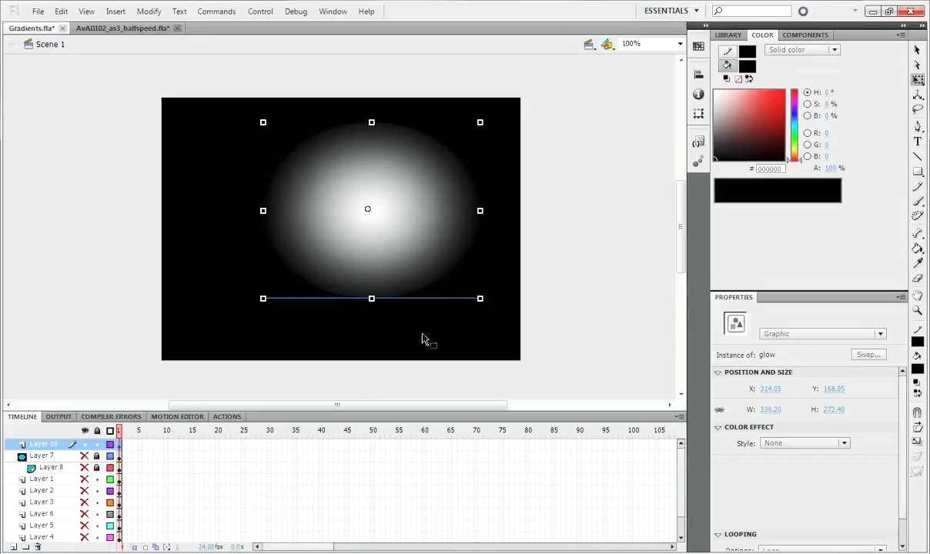
click(84, 430)
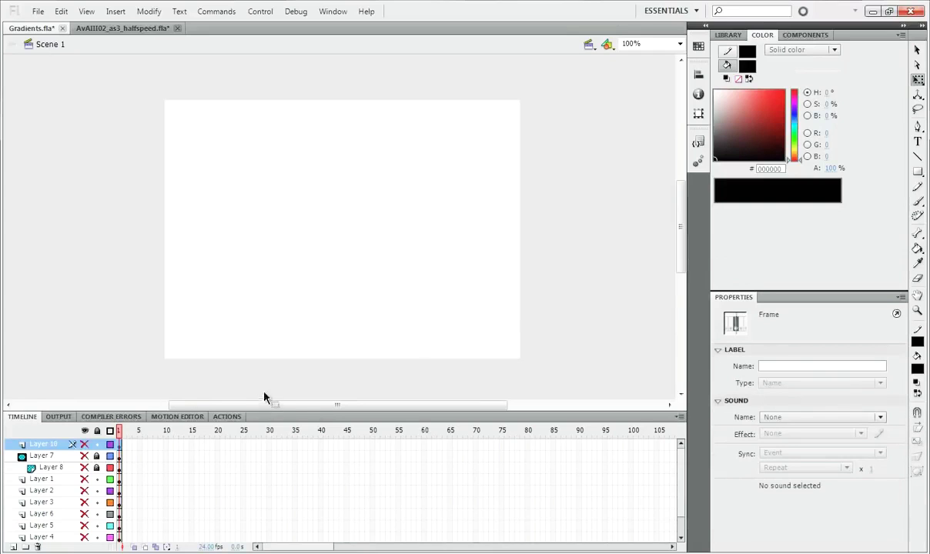
Show Layers 6, 5 and 4 again, select the gradient square and zoom to 200%
click(682, 530)
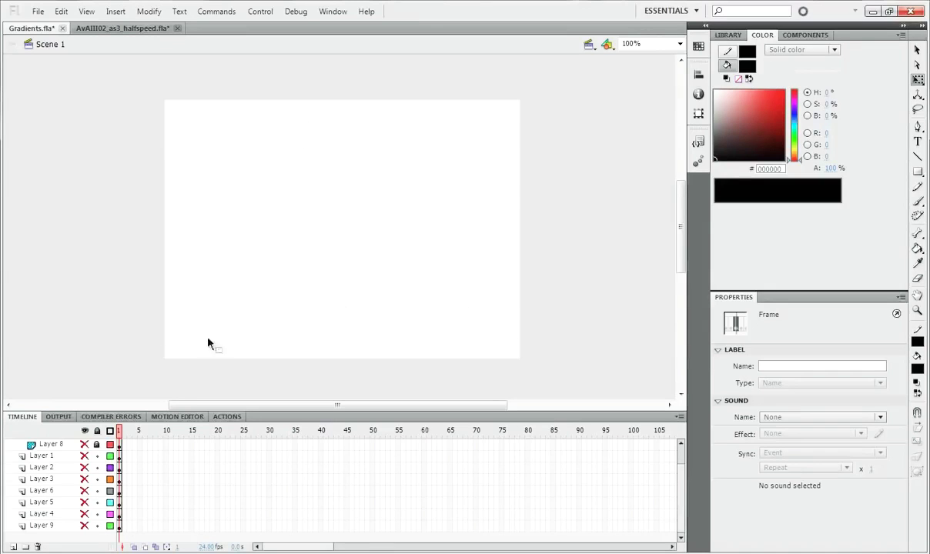
click(86, 490)
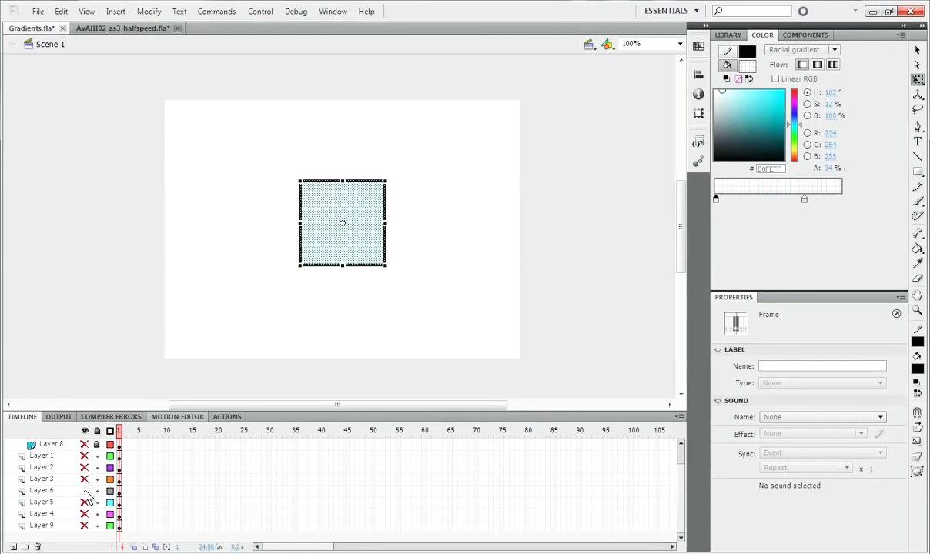
drag(85, 492, 86, 514)
click(196, 352)
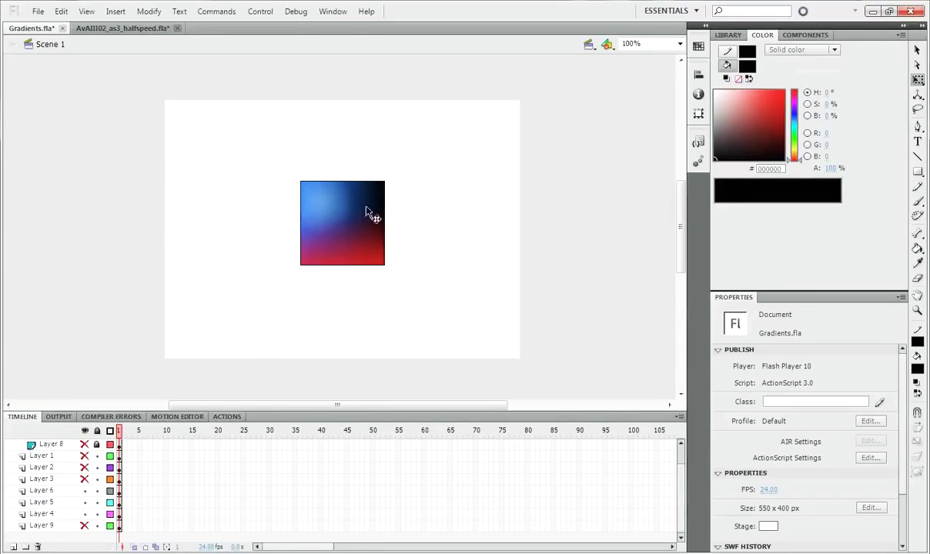
click(314, 232)
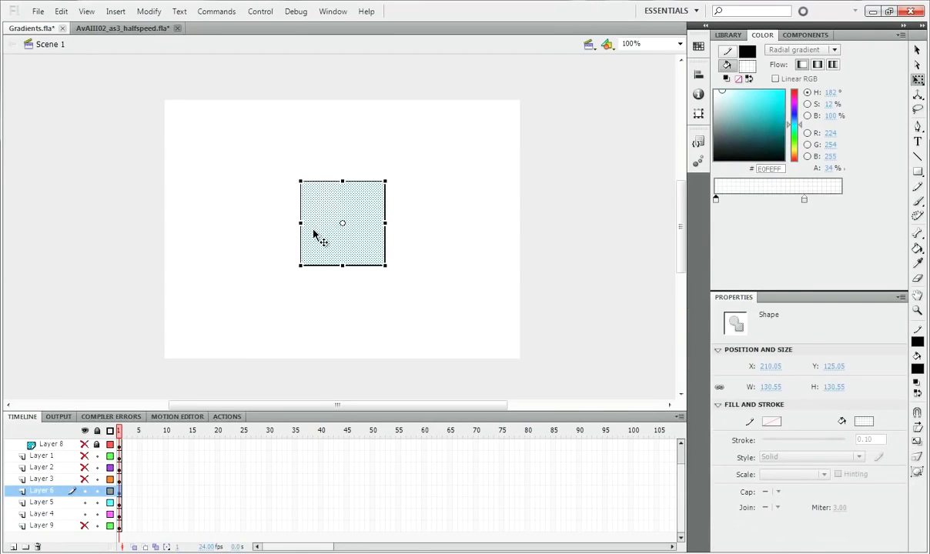
click(318, 289)
click(322, 224)
key(ctrl+equal)
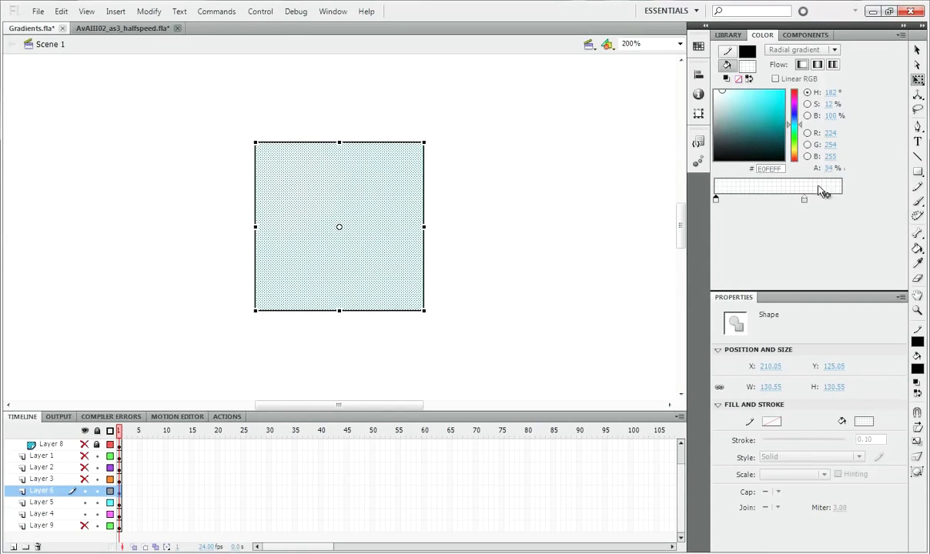
Set the highlight gradient stop's Alpha to 100%, then hide Layer 6's white highlight
key(ctrl+shift+a)
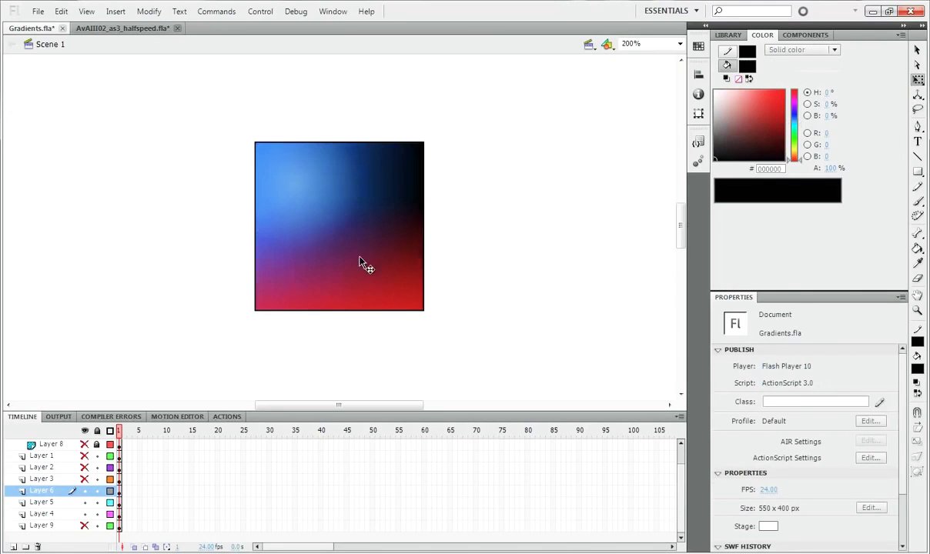
click(317, 204)
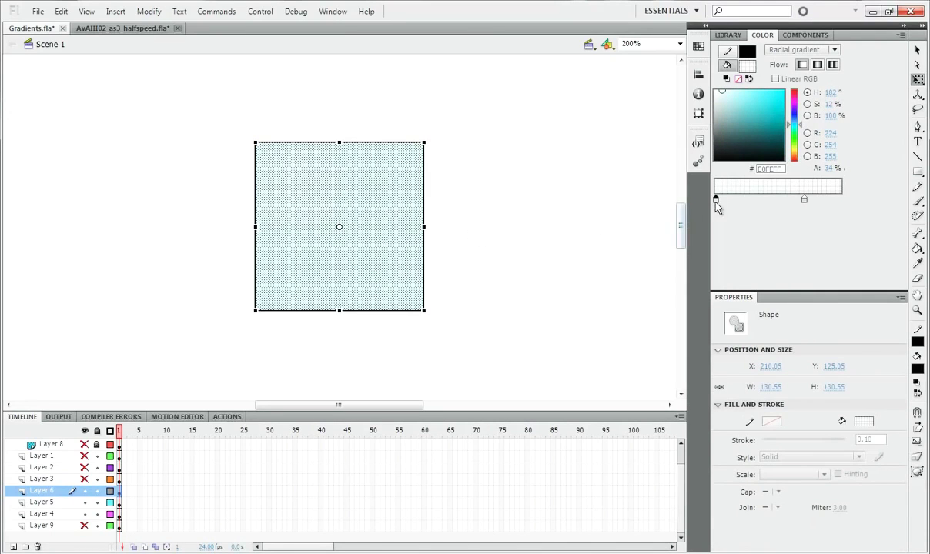
click(829, 168)
text(100)
click(486, 230)
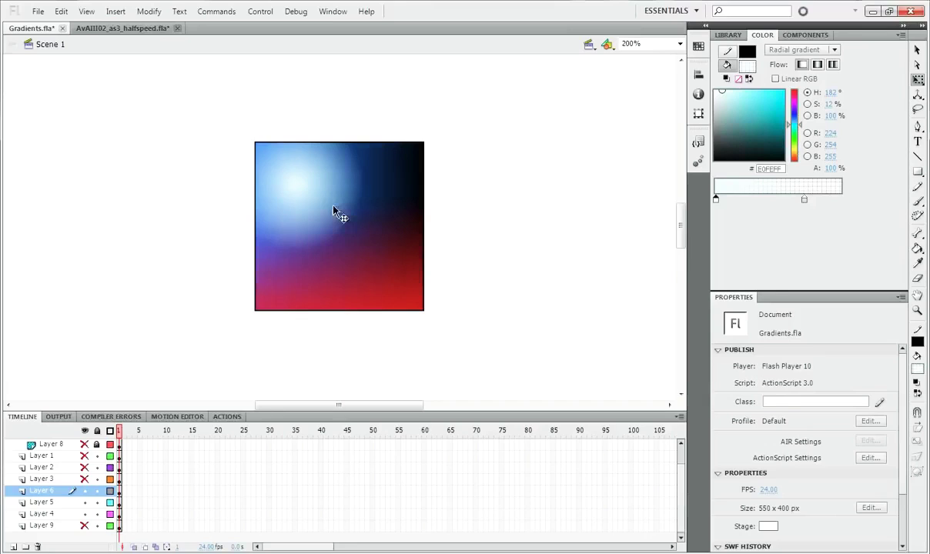
click(85, 491)
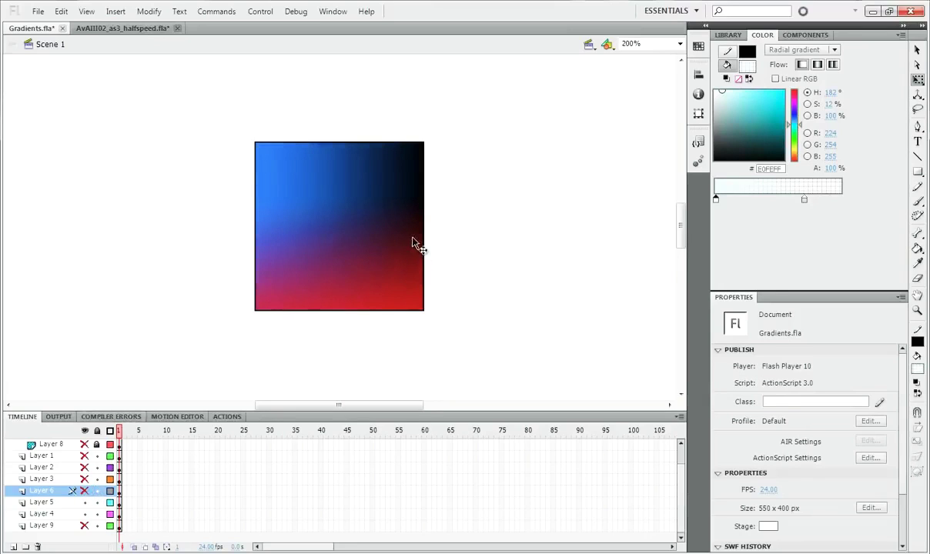
Inspect the red overlay's gradient stops, then hide Layer 5 to leave the blue-to-black square
click(85, 504)
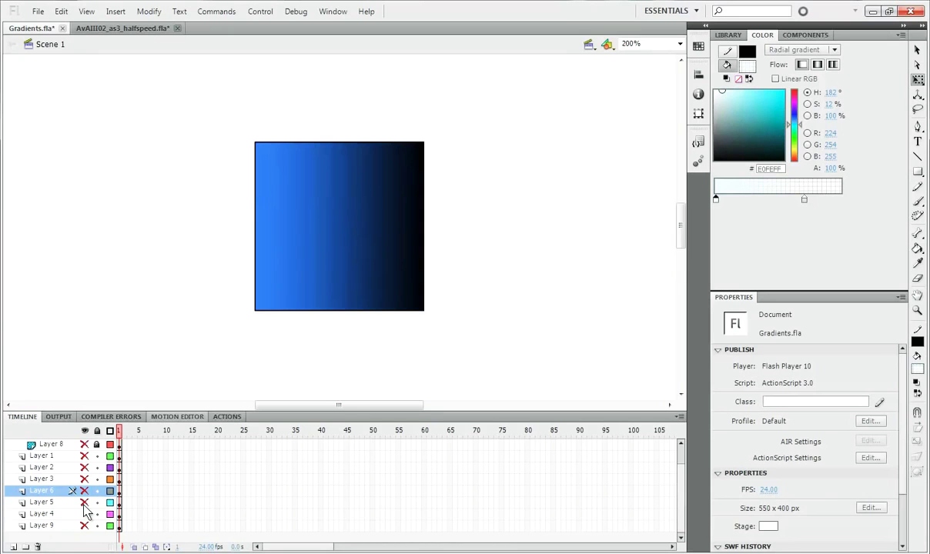
click(85, 503)
click(347, 269)
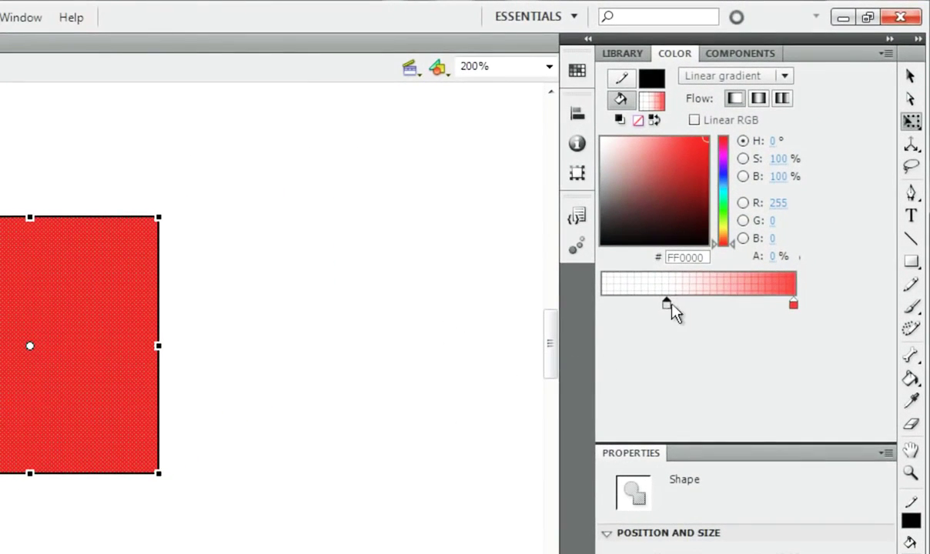
mouse_move(668, 304)
mouse_down()
mouse_move(645, 308)
mouse_move(666, 307)
mouse_up()
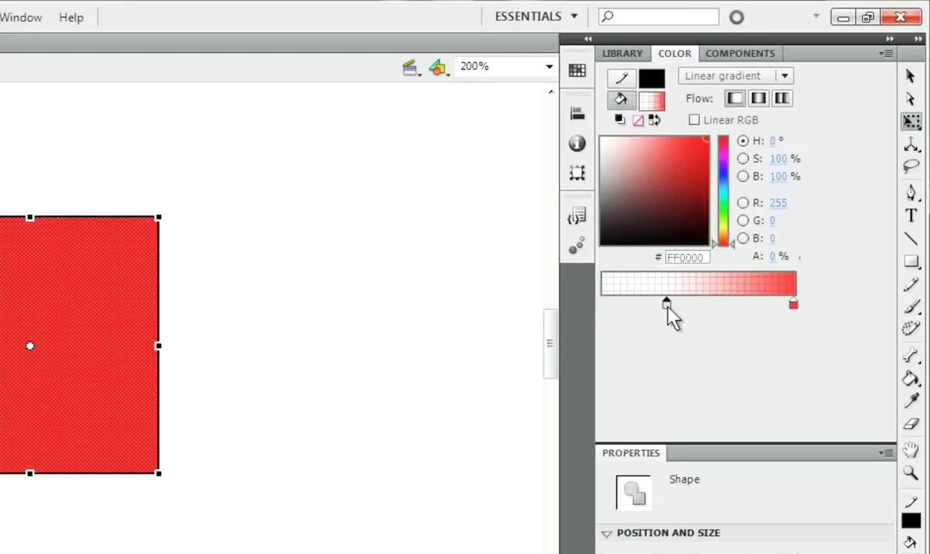
click(794, 305)
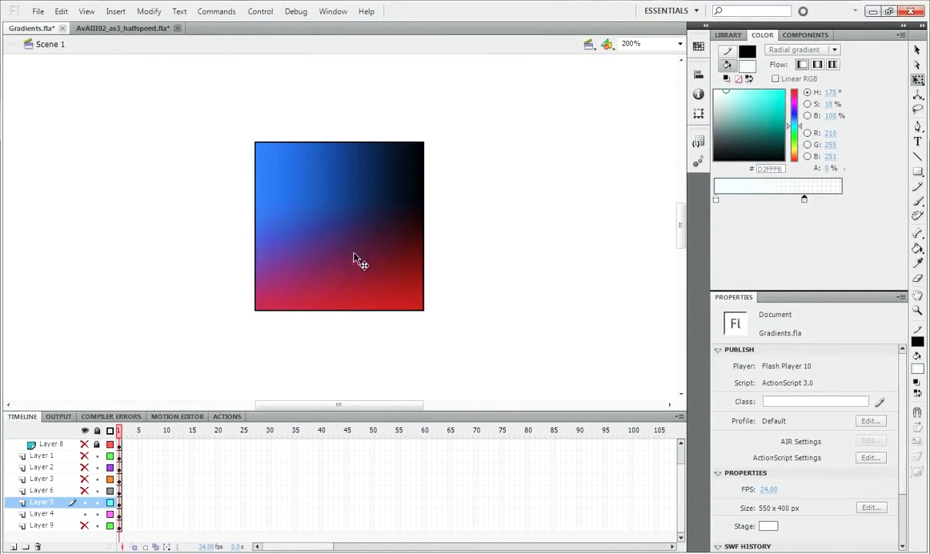
click(84, 502)
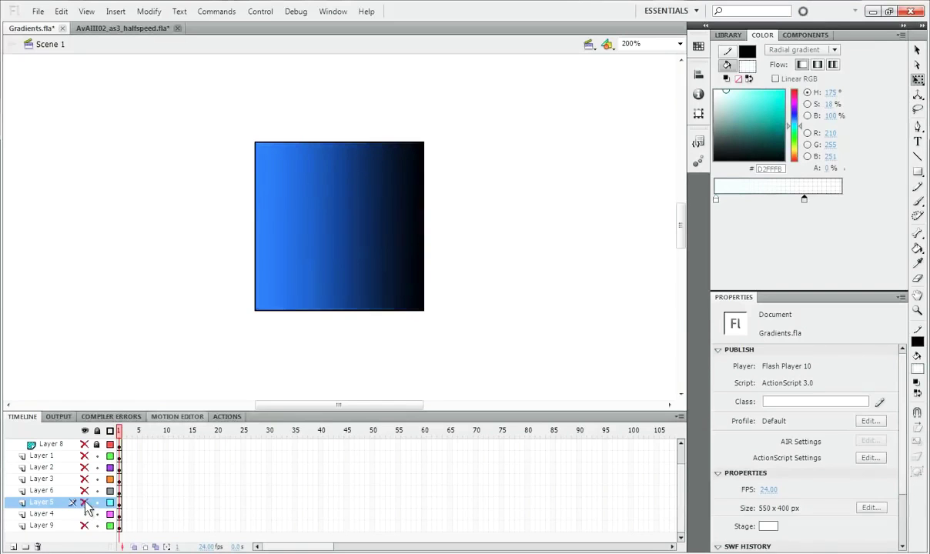
click(311, 235)
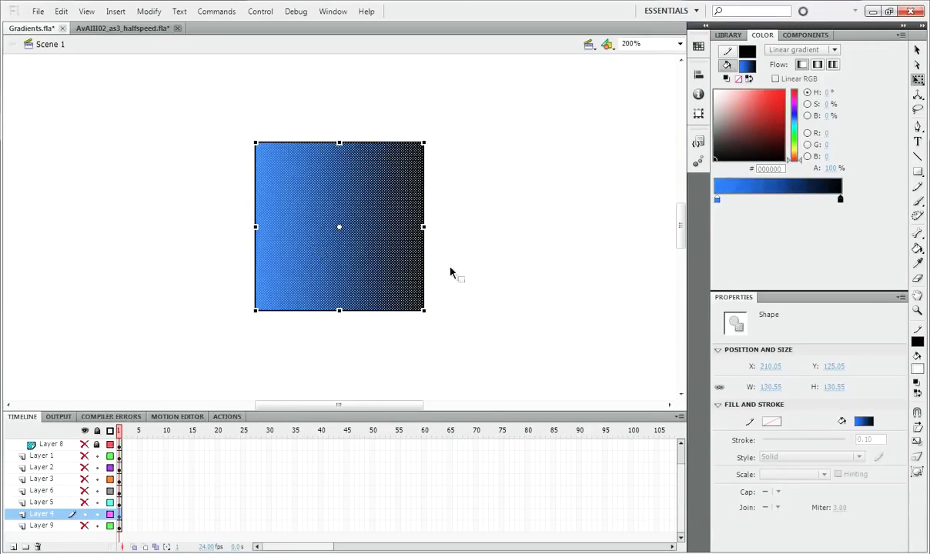
click(399, 314)
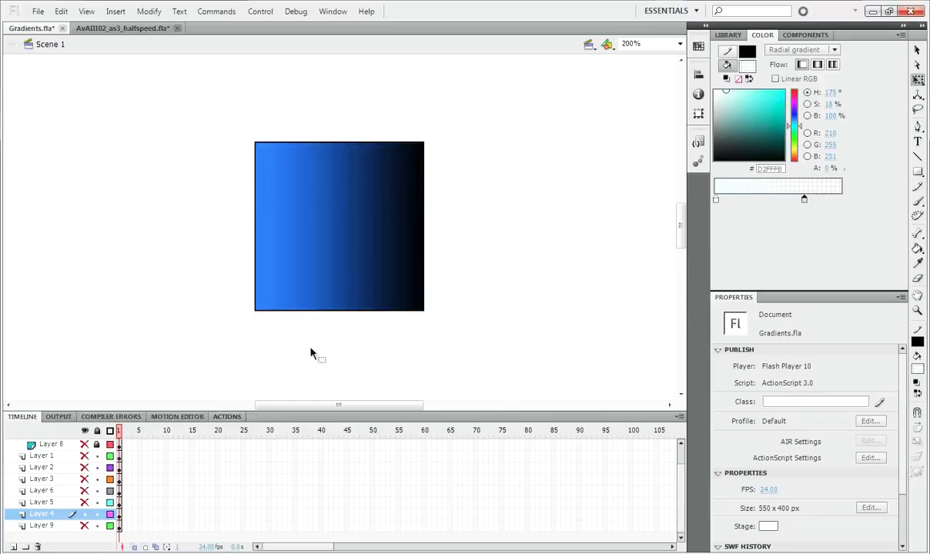
Zoom to 100%, hide Layer 4's square and unhide Layer 9's twelve-icon grid
key(ctrl+1)
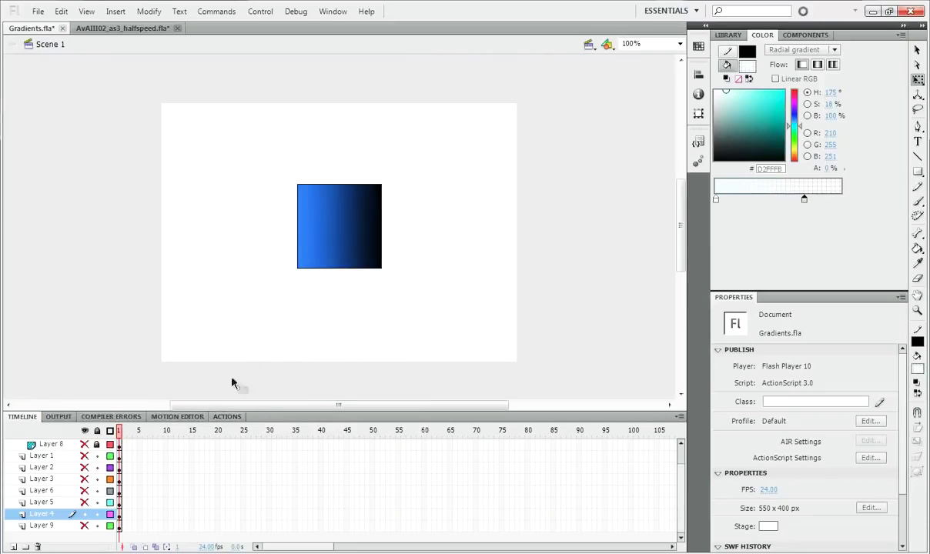
click(85, 513)
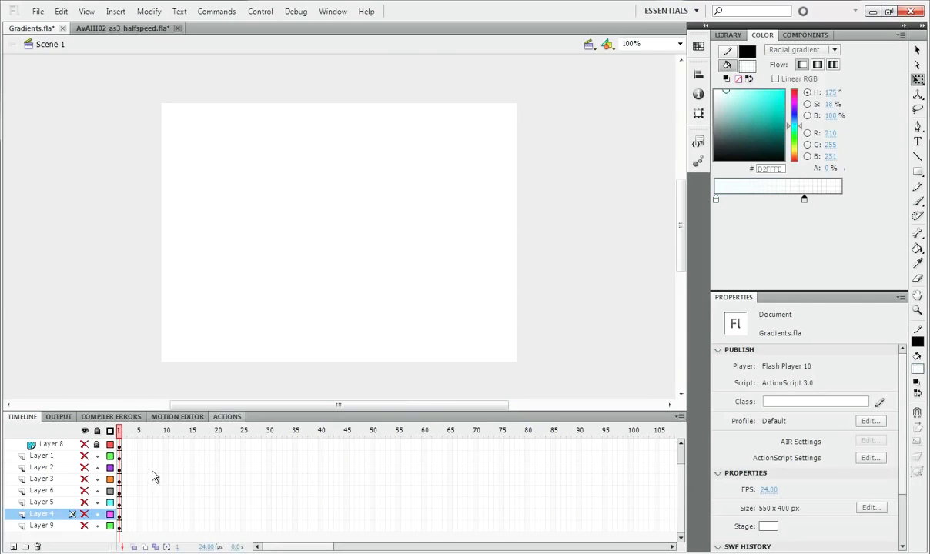
click(83, 525)
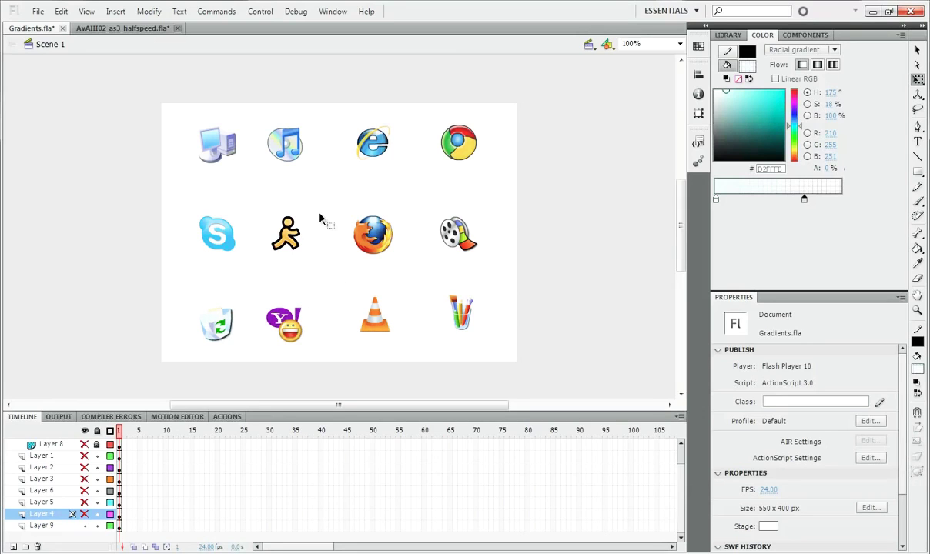
Open the icon_firefox_fox symbol at 800% and select its body and head fills
click(372, 245)
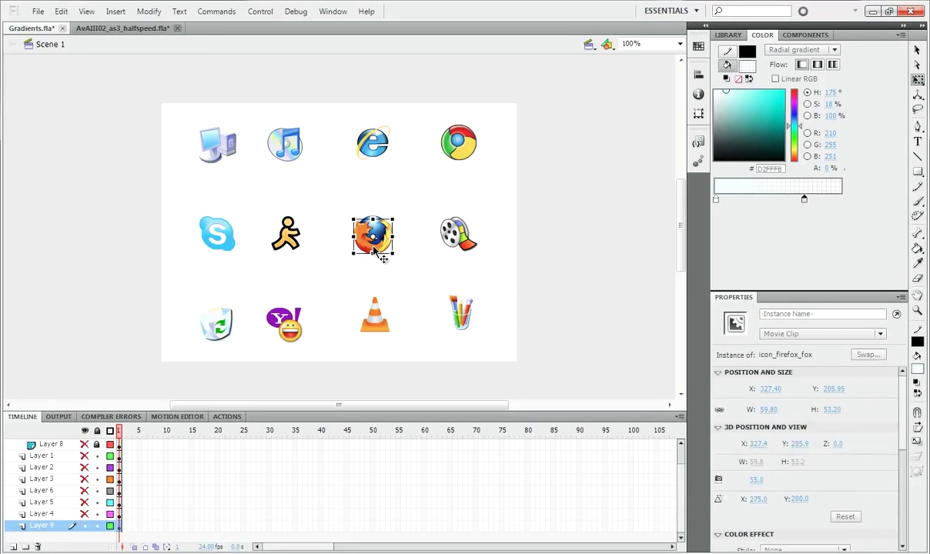
double_click(379, 245)
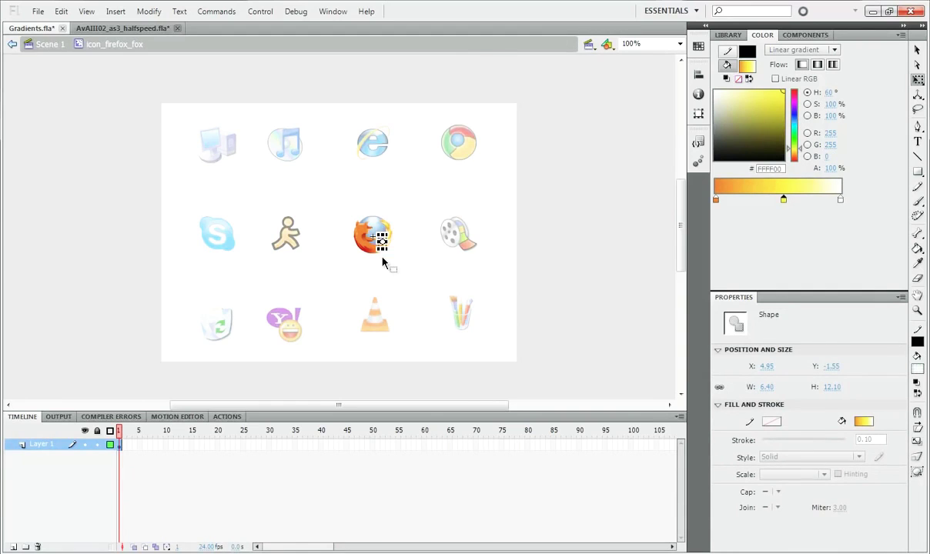
key(ctrl+=)
key(ctrl+=)
key(ctrl+=)
drag(280, 222, 320, 258)
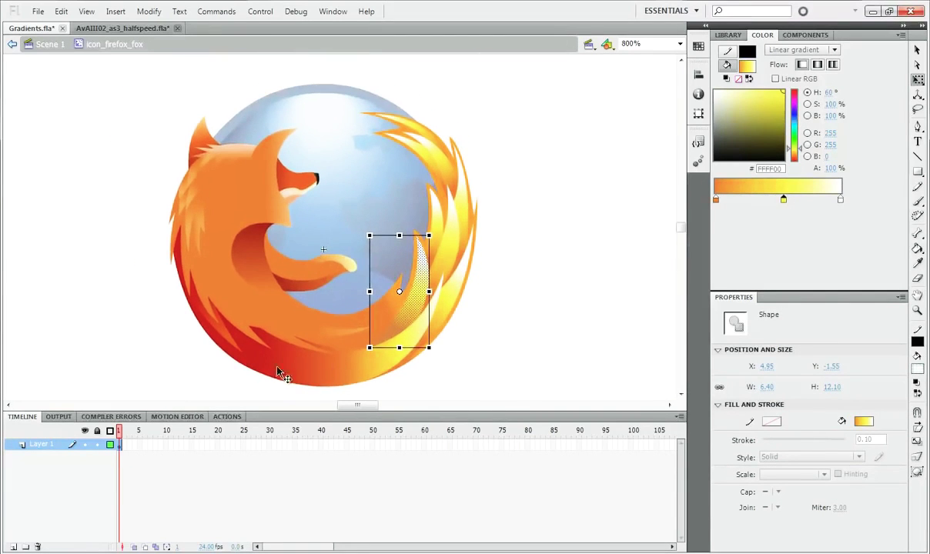
click(244, 192)
click(248, 215)
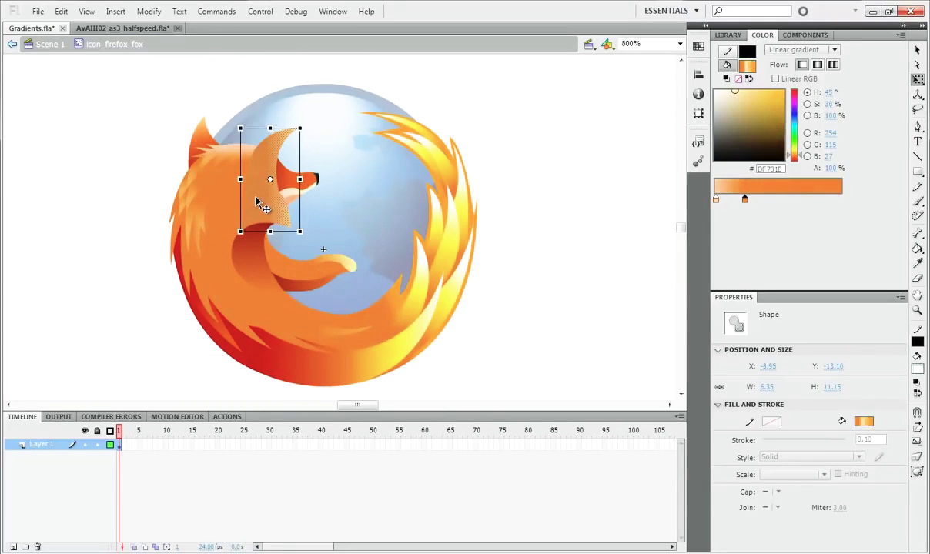
click(493, 292)
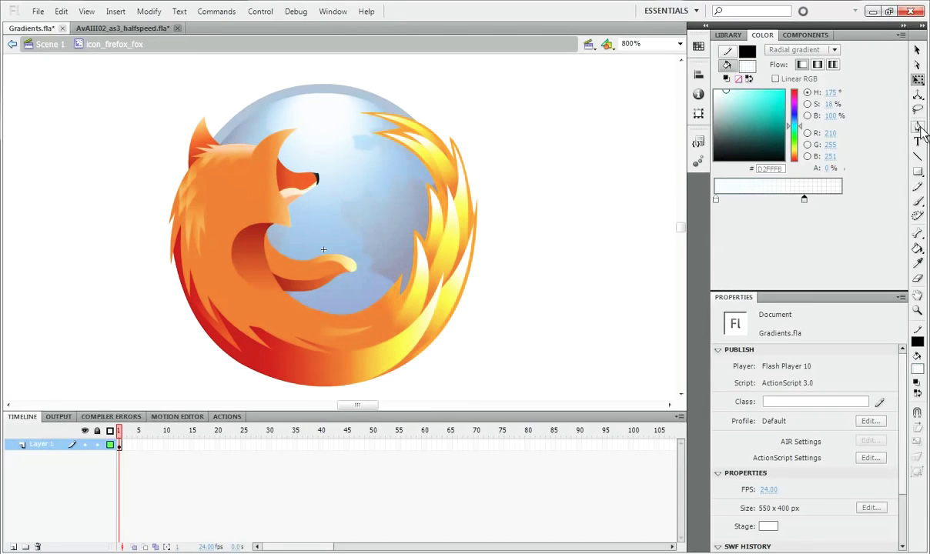
Inspect each fox fill's gradient handles with the Gradient Transform Tool, then return to Scene 1
drag(919, 81, 801, 93)
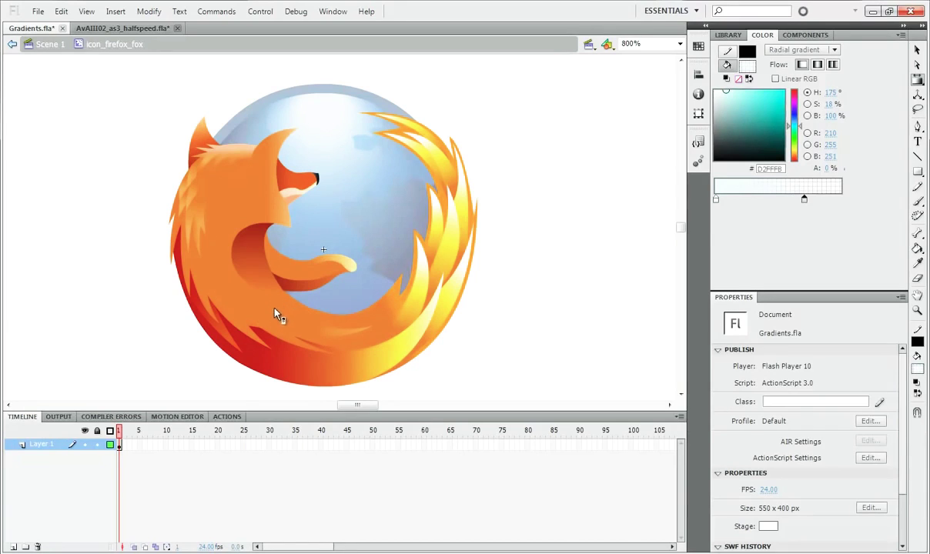
click(231, 285)
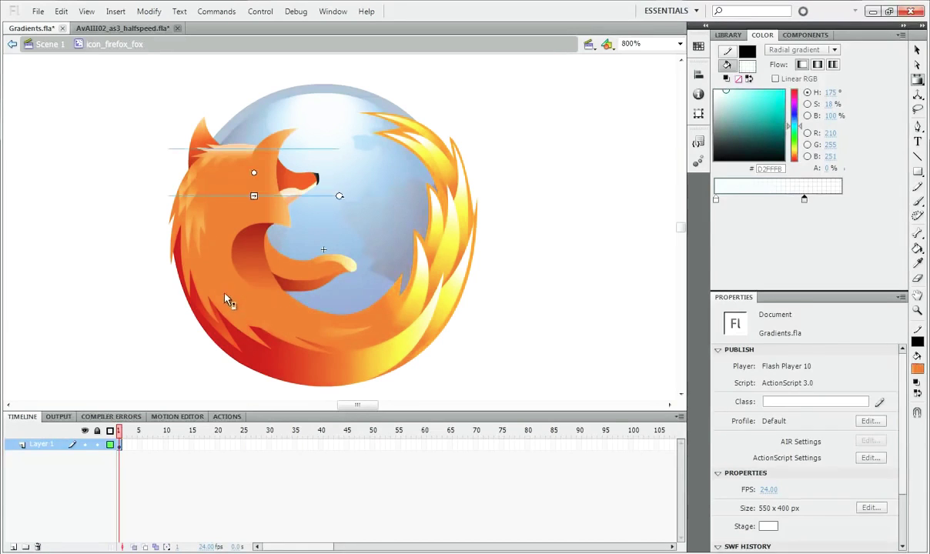
click(283, 363)
click(416, 285)
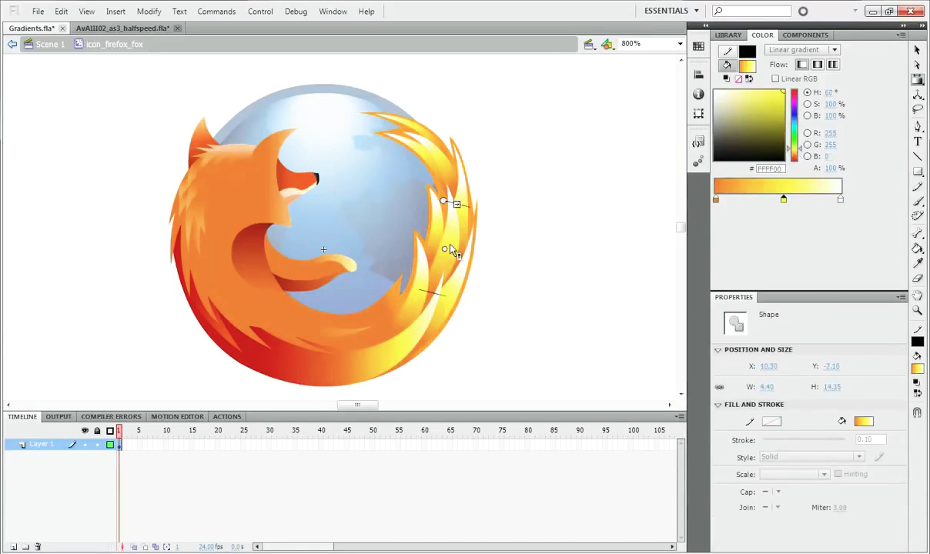
click(416, 148)
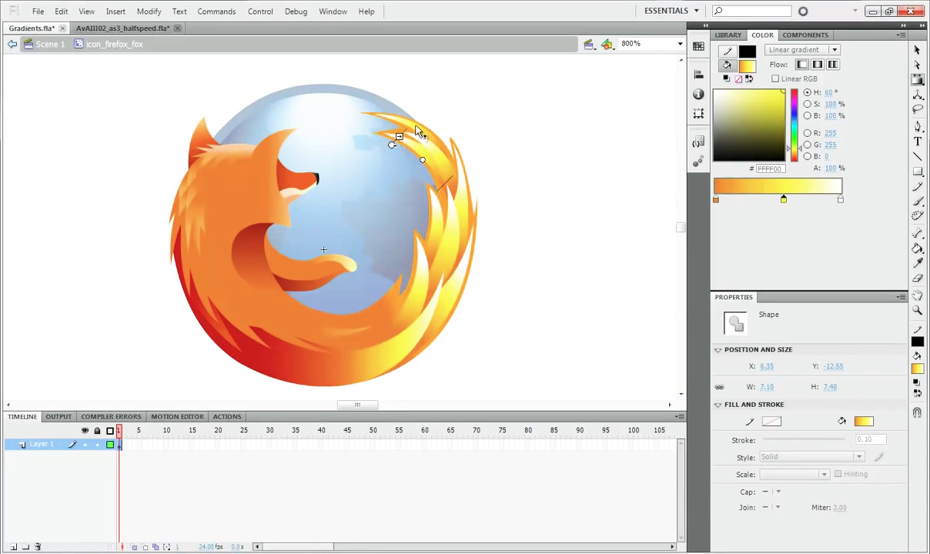
click(400, 348)
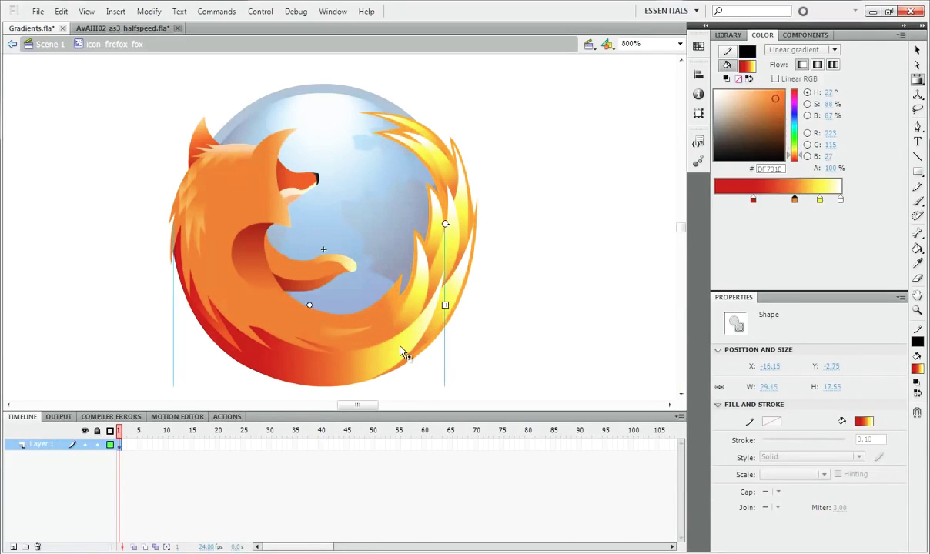
click(416, 311)
click(194, 203)
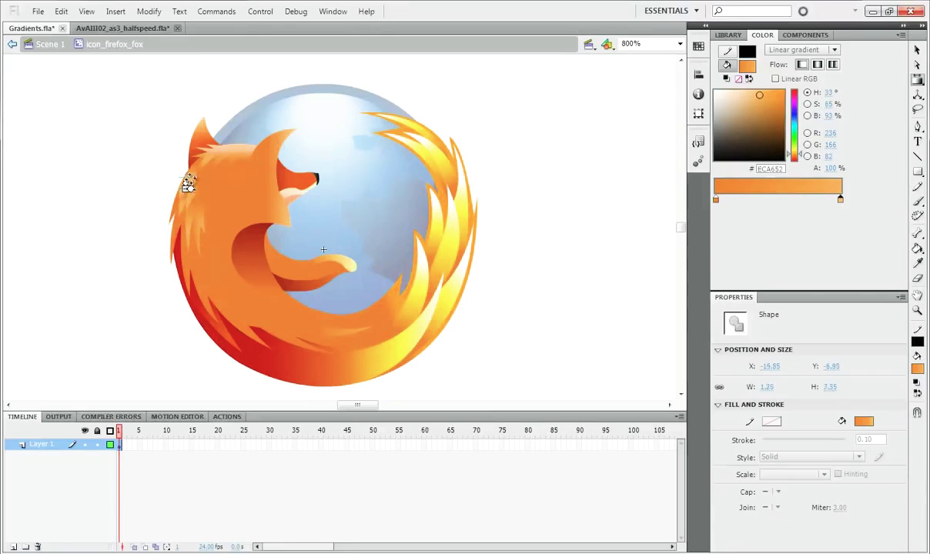
click(215, 165)
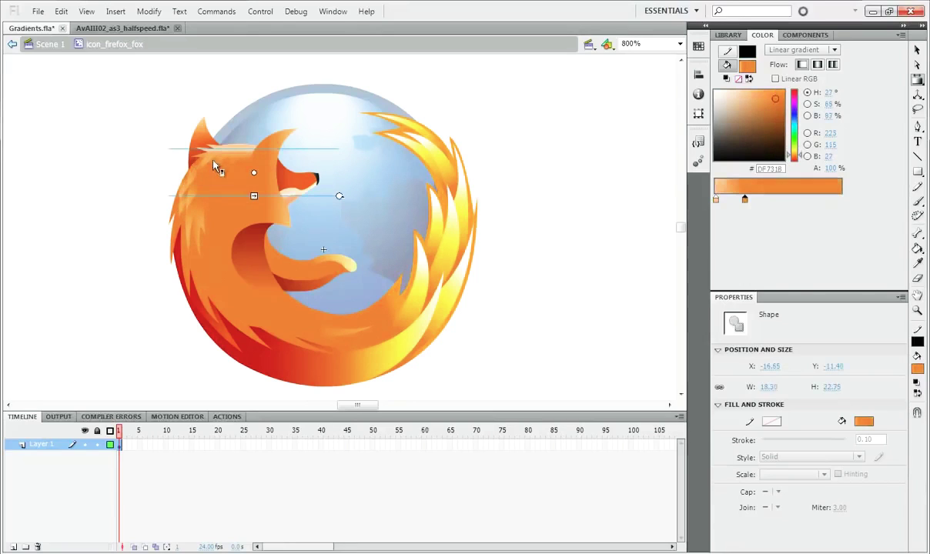
click(294, 185)
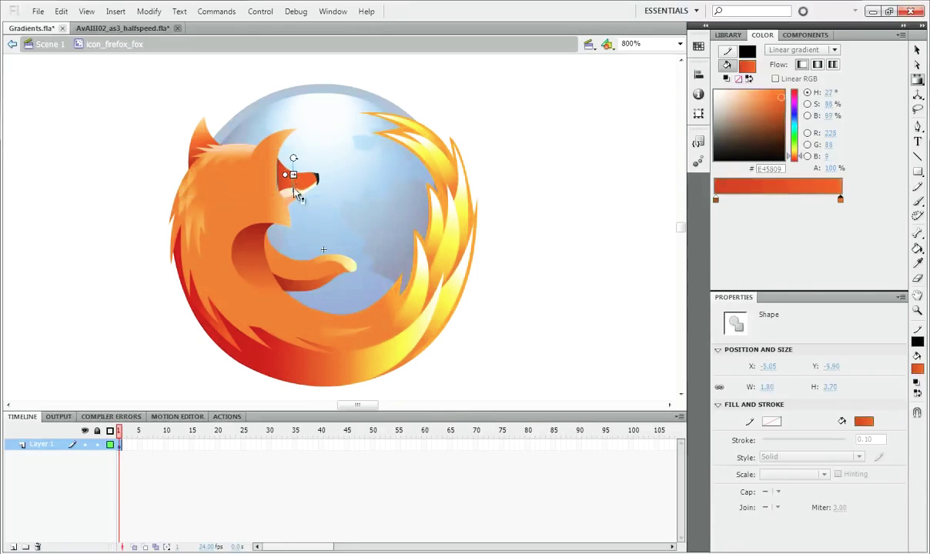
click(51, 44)
Open icon_firefox_globe, inspect its blue radial gradient fill, then go back to Scene 1
key(v)
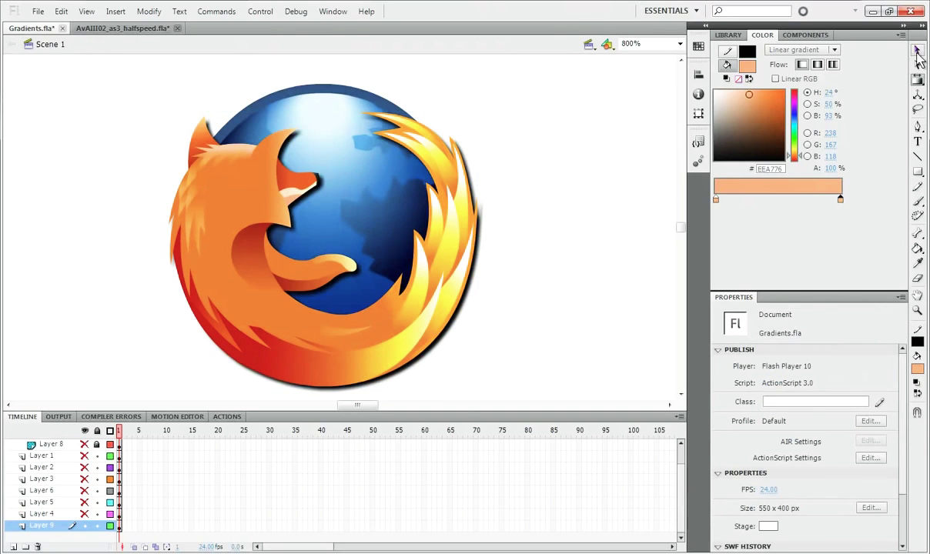
double_click(322, 111)
click(480, 260)
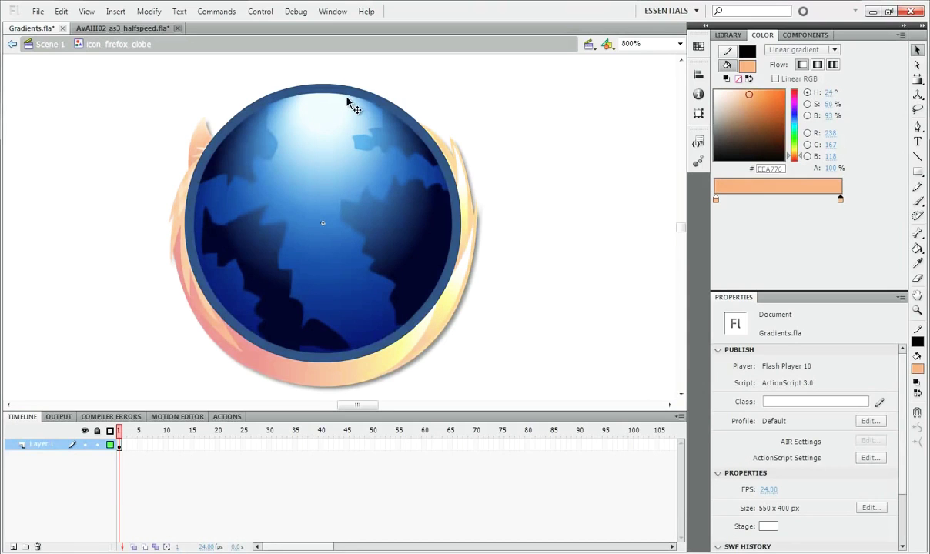
click(316, 118)
key(f)
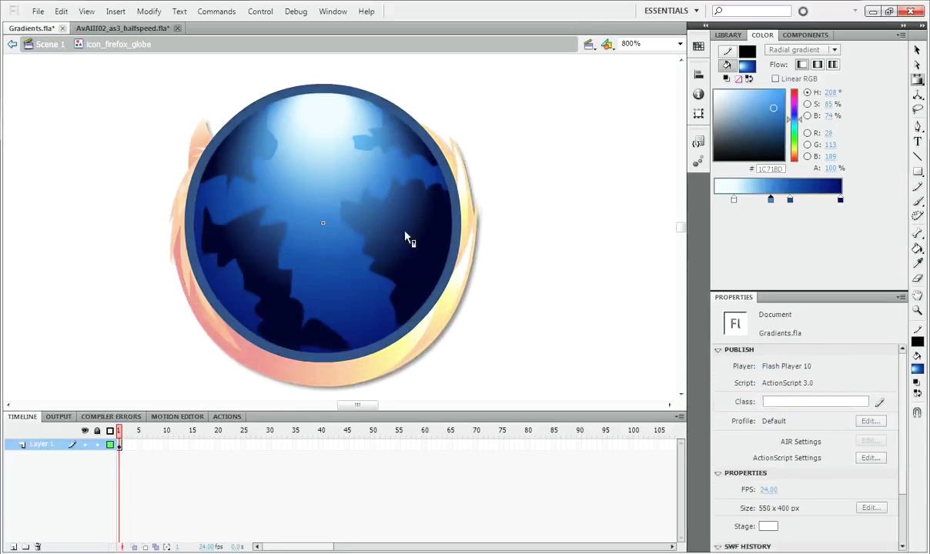
click(415, 261)
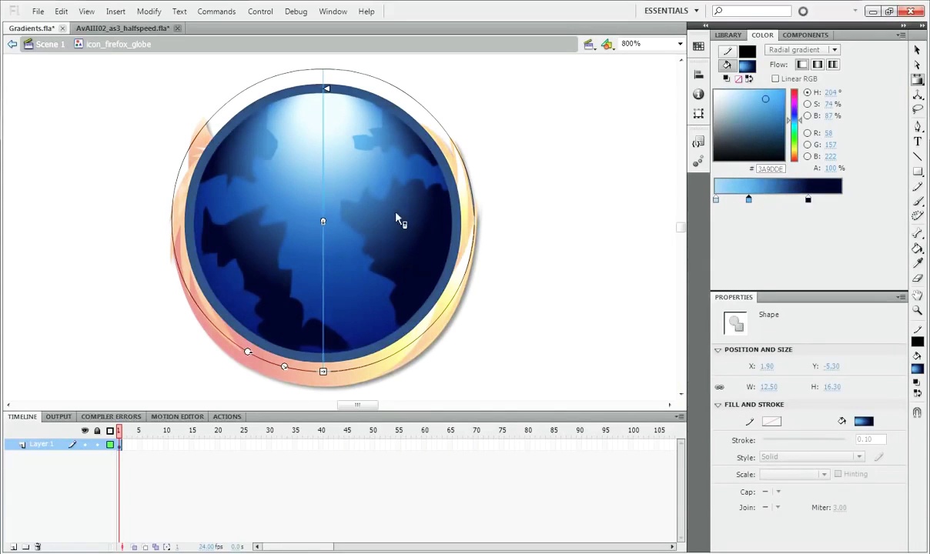
click(57, 47)
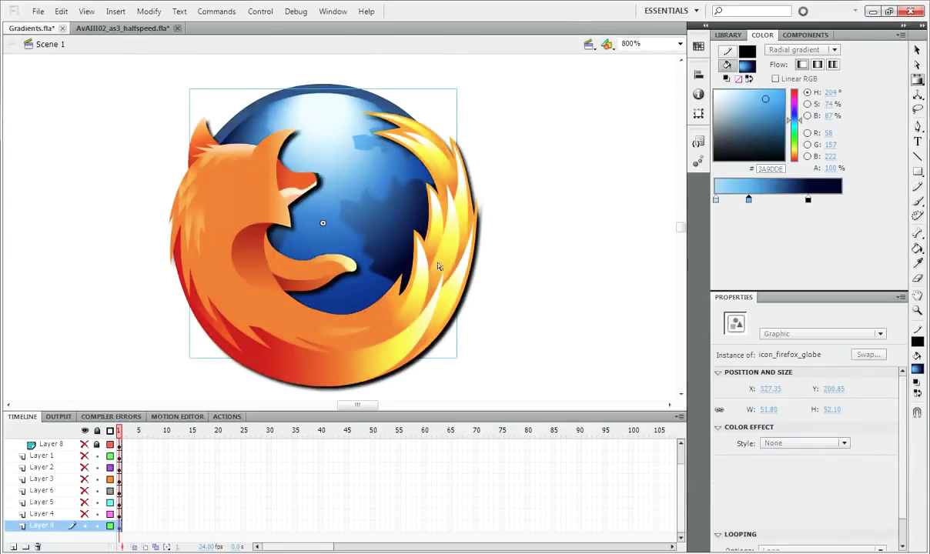
Open the iTunes CD symbol and inspect its lower half, centre ring and outer ring gradients
key(ctrl+minus)
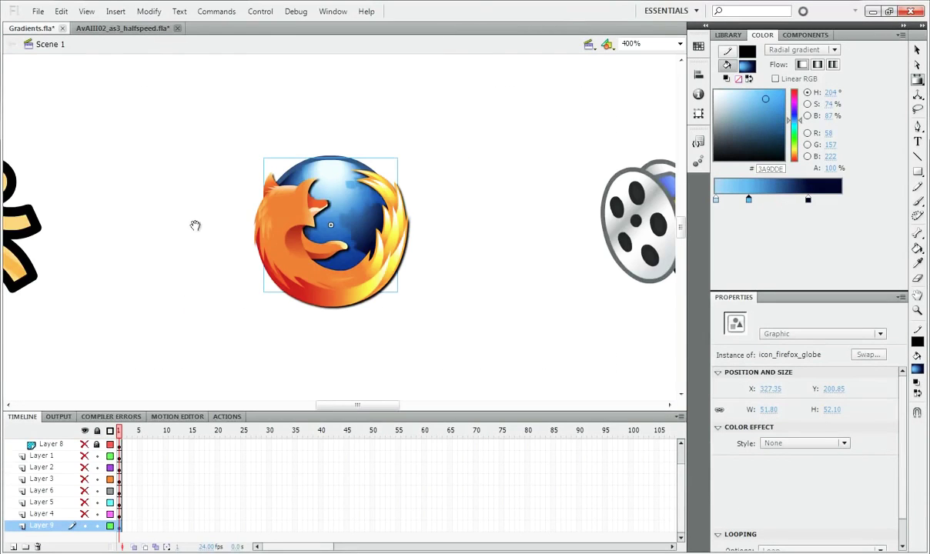
drag(222, 177, 308, 339)
drag(260, 181, 245, 307)
mouse_move(128, 182)
mouse_down()
mouse_move(378, 224)
mouse_move(372, 245)
mouse_up()
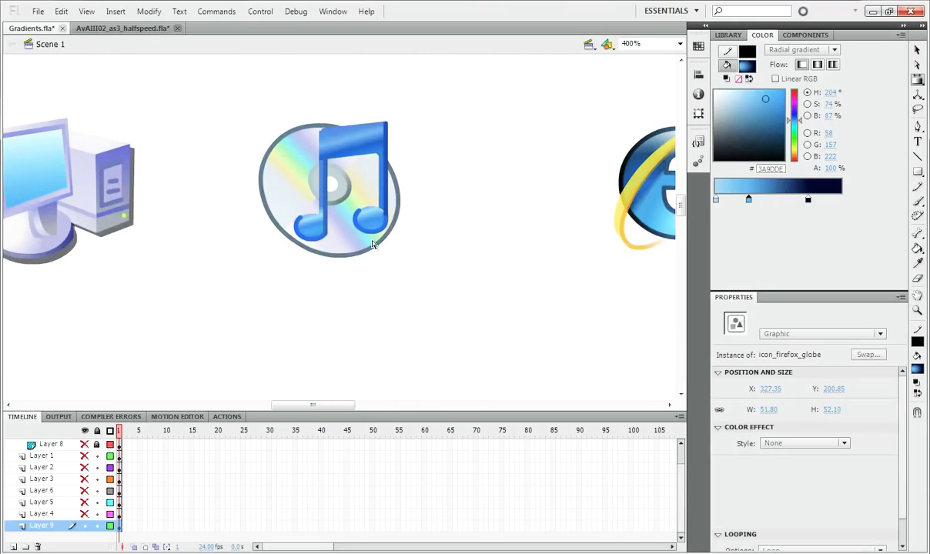
click(347, 253)
double_click(350, 257)
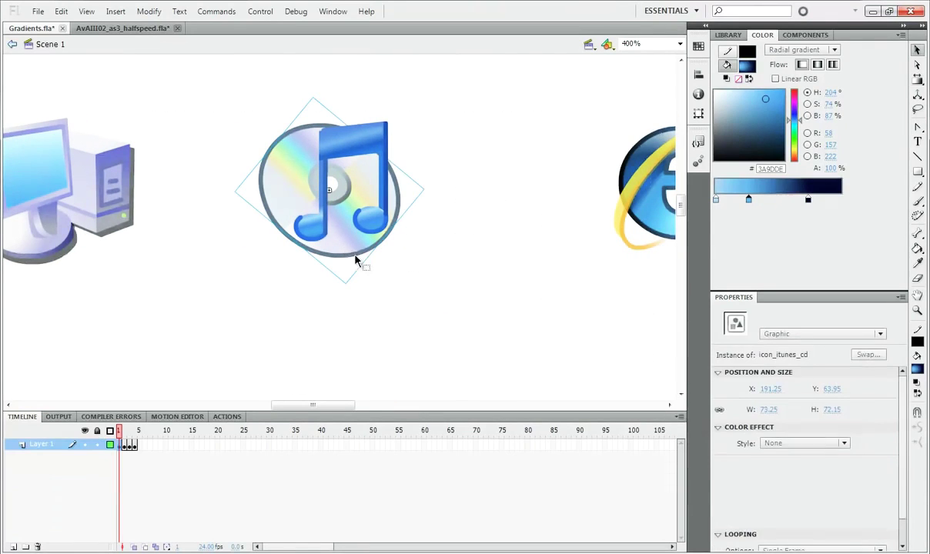
key(ctrl+equal)
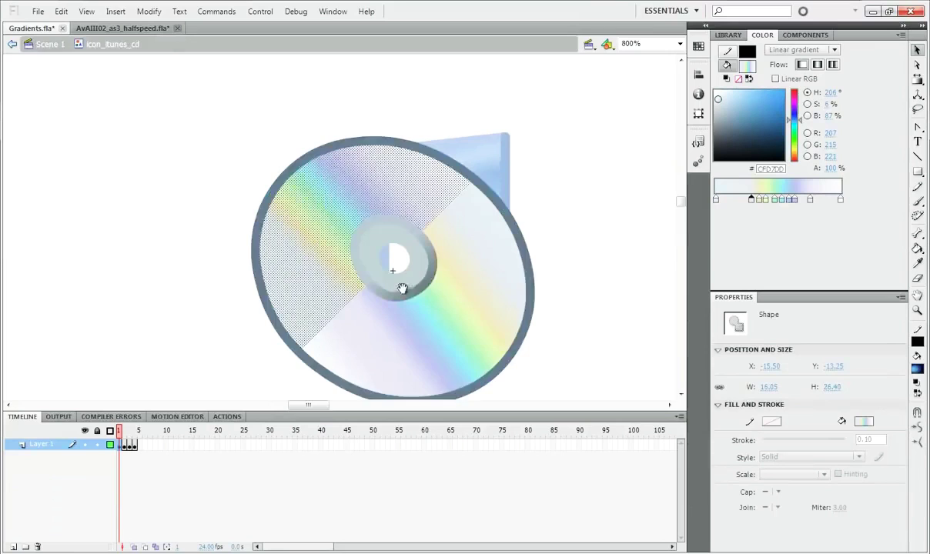
drag(402, 289, 354, 249)
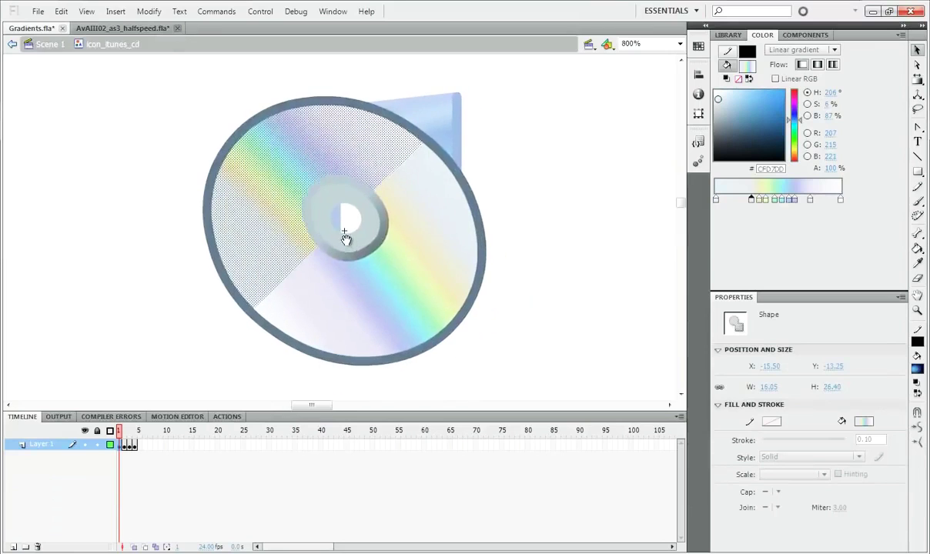
click(365, 325)
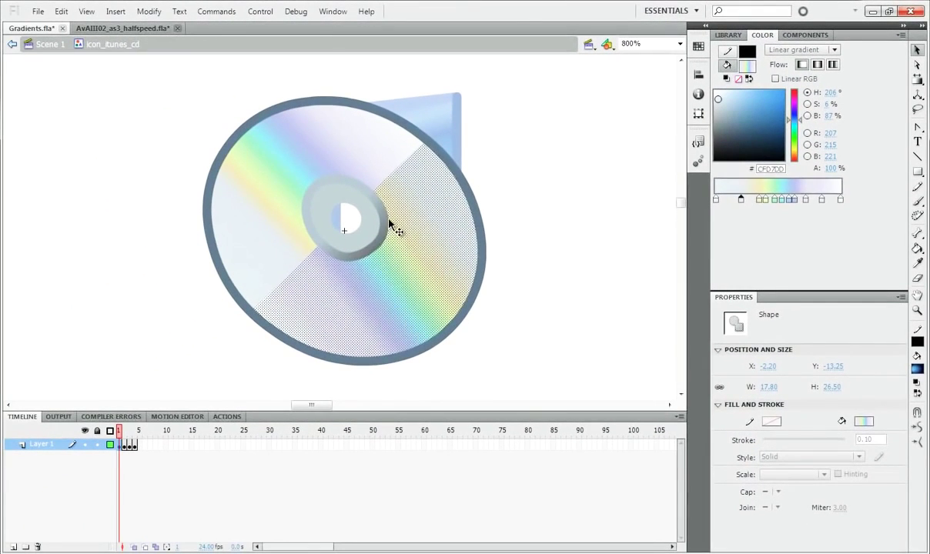
click(388, 233)
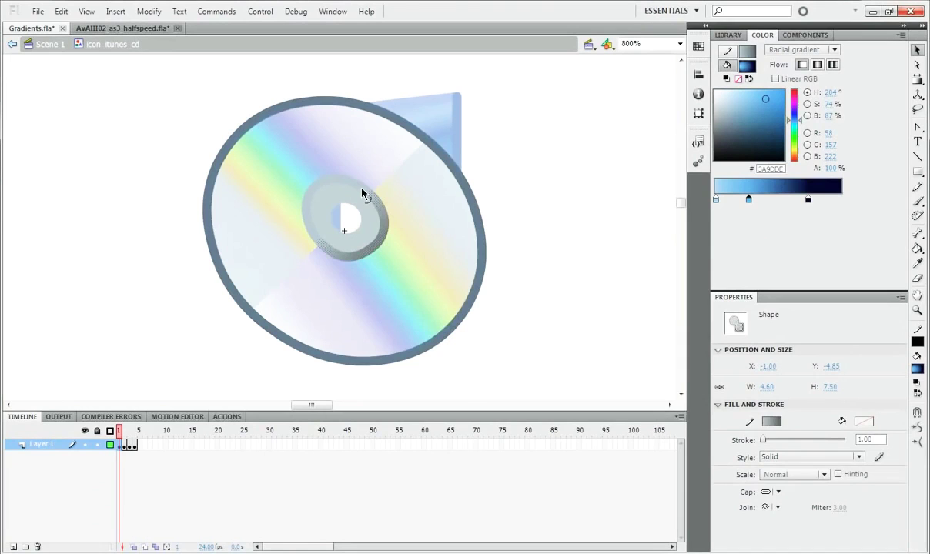
click(470, 201)
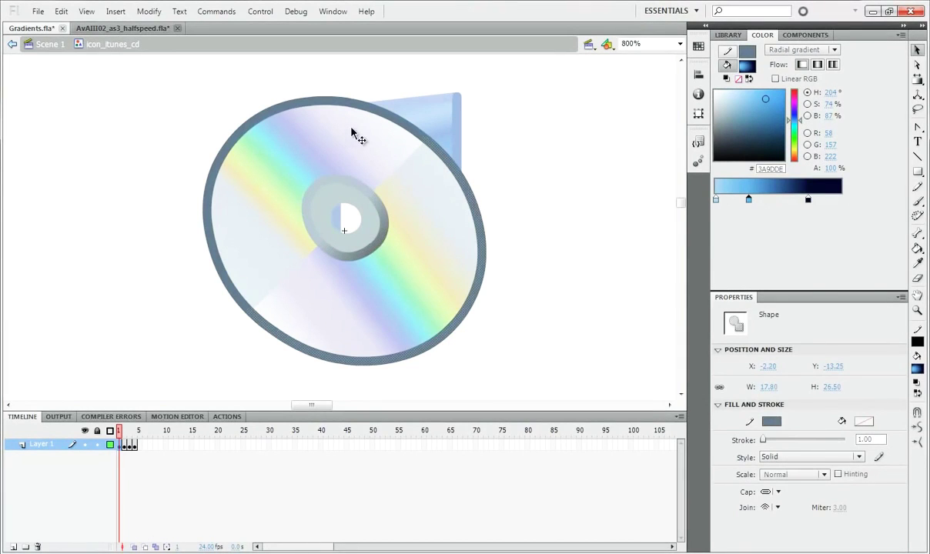
Open the music note symbol, inspect its stem and note-head gradients, then return to Scene 1
click(27, 44)
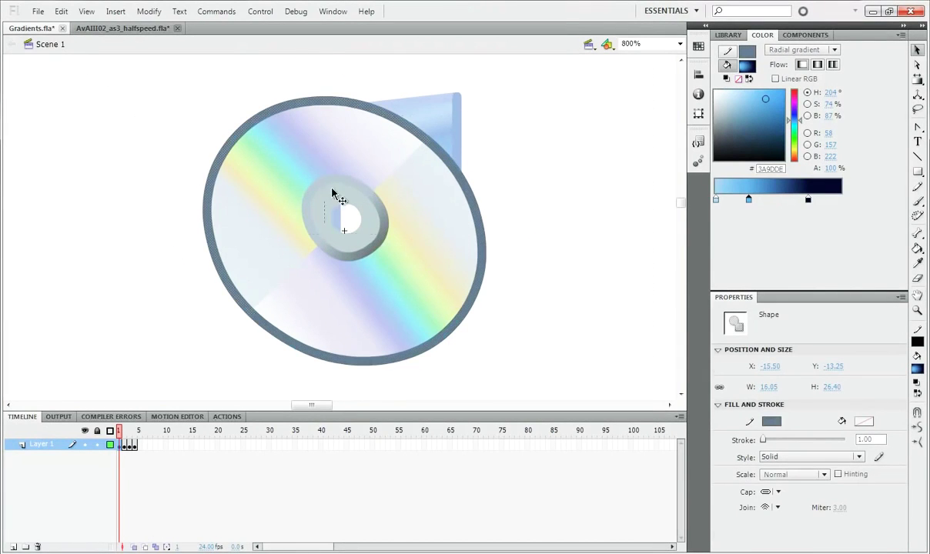
double_click(411, 147)
click(333, 267)
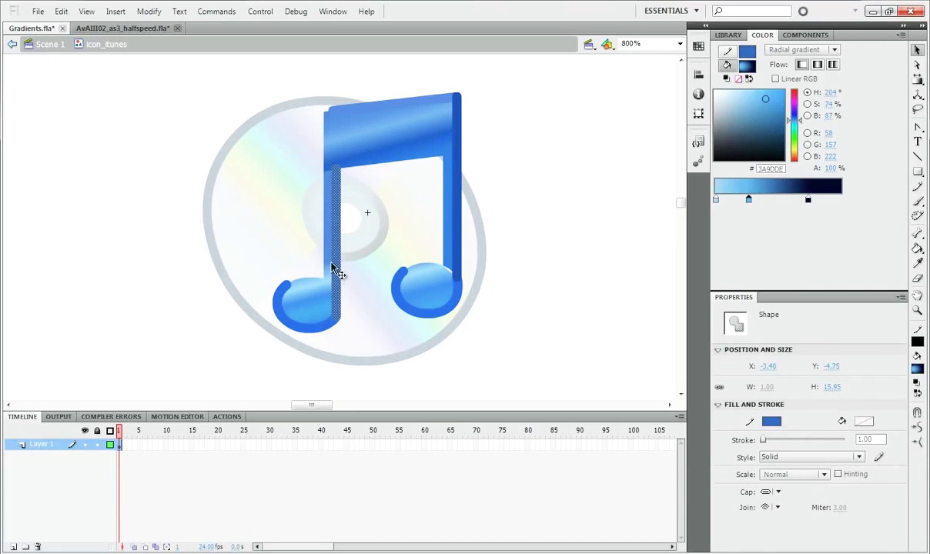
click(432, 185)
click(459, 170)
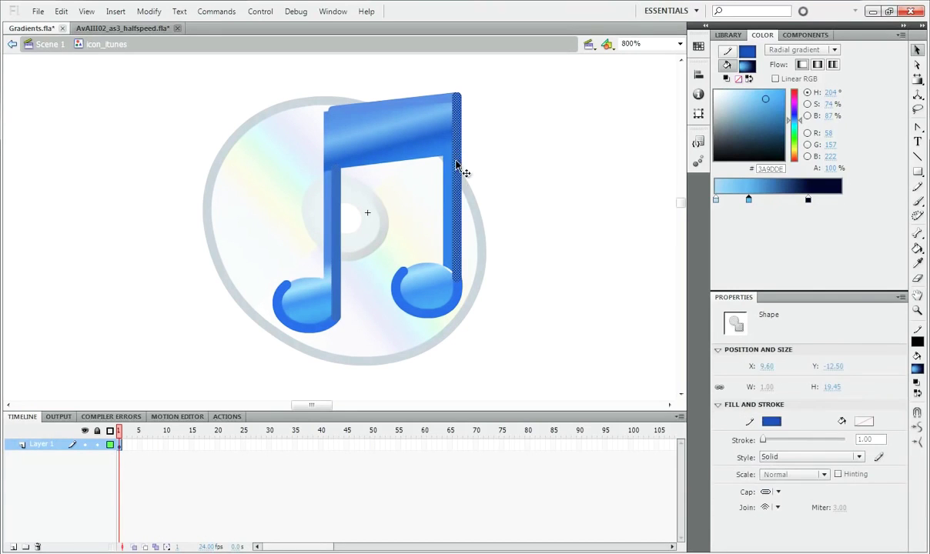
click(455, 310)
click(338, 300)
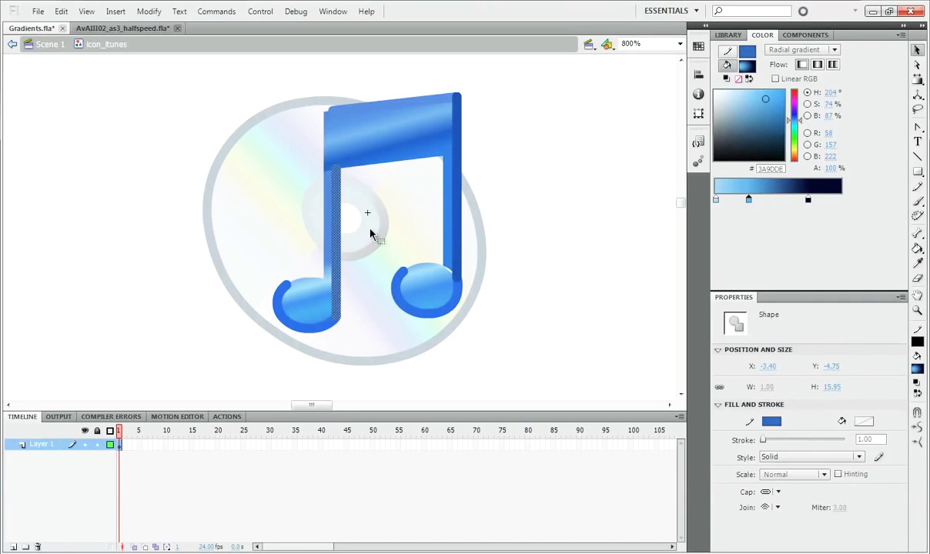
click(370, 233)
click(302, 292)
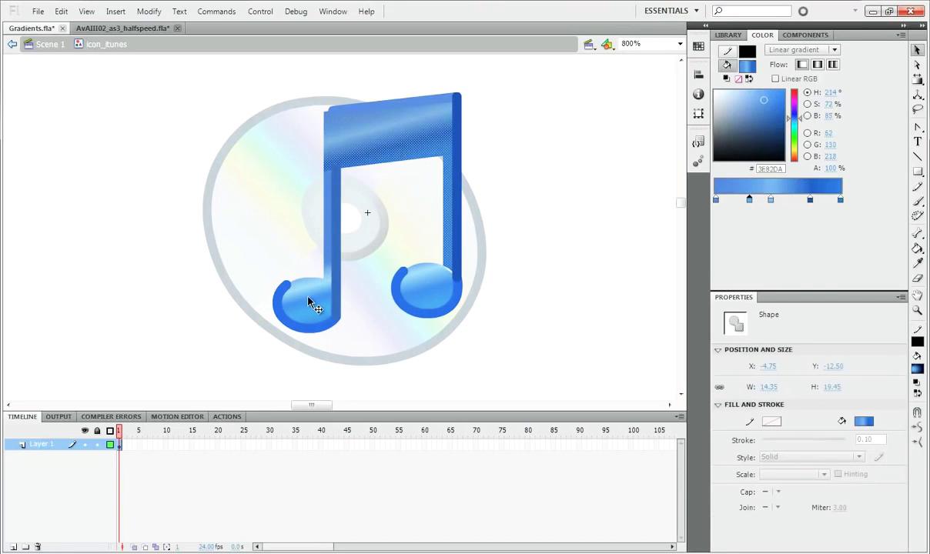
click(420, 286)
click(46, 44)
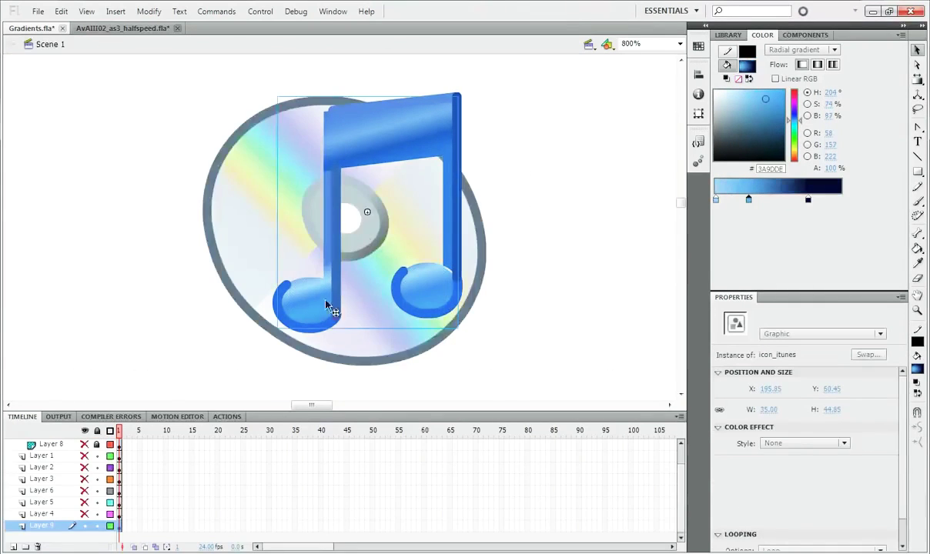
Scroll to the Chrome icon and open its symbol for editing
scroll(326, 305, left, 5)
key(ctrl+minus)
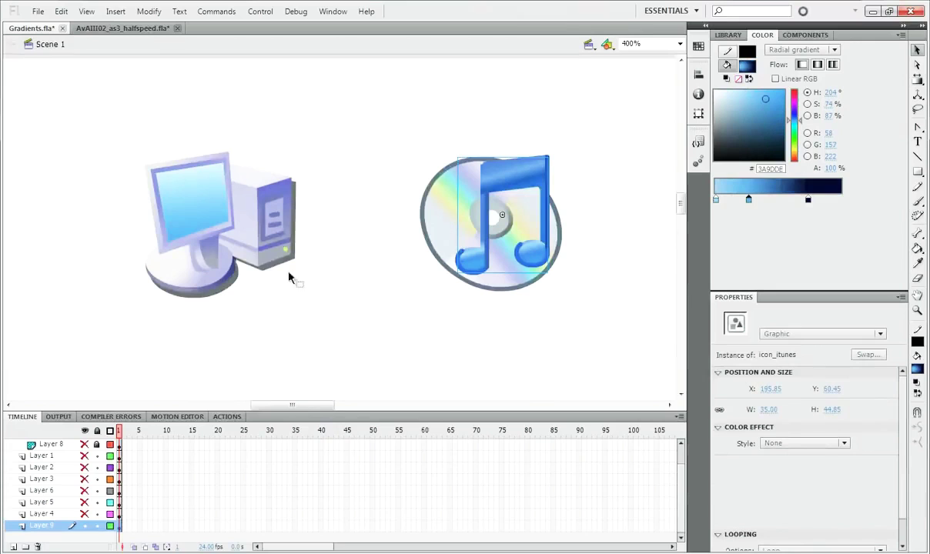
scroll(157, 229, down, 5)
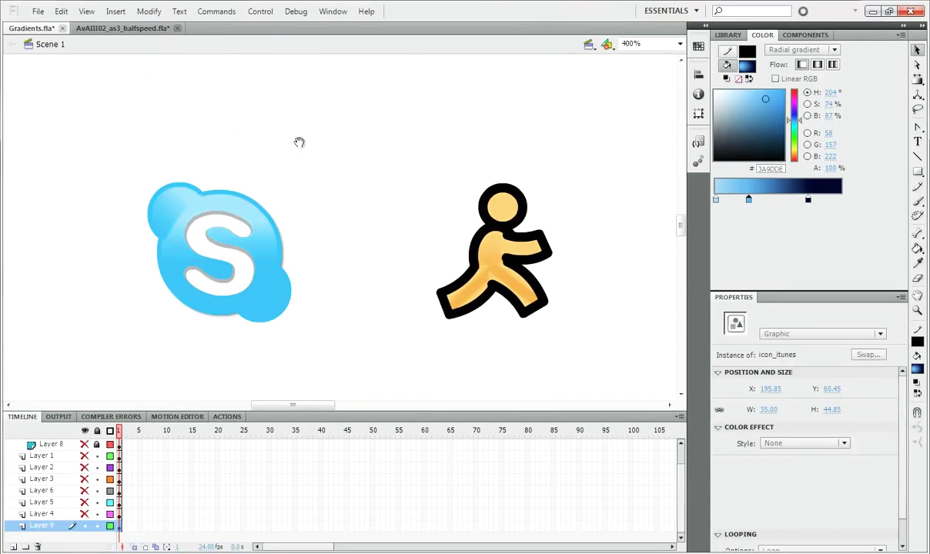
scroll(394, 263, right, 5)
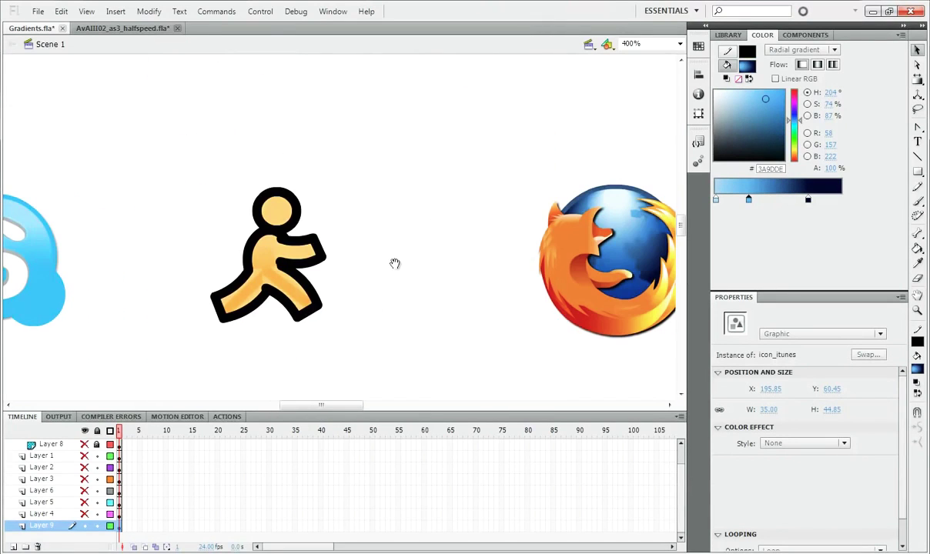
scroll(508, 263, right, 5)
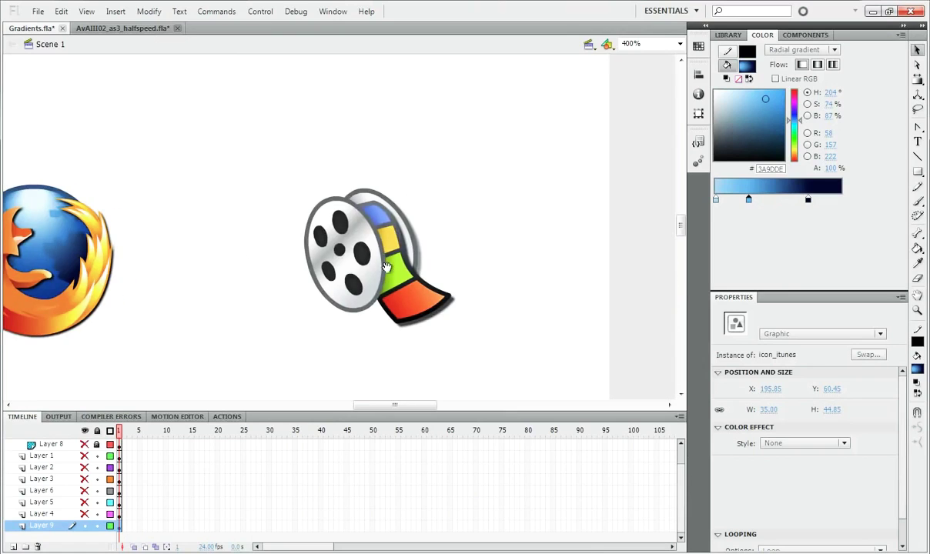
scroll(411, 274, up, 4)
click(369, 232)
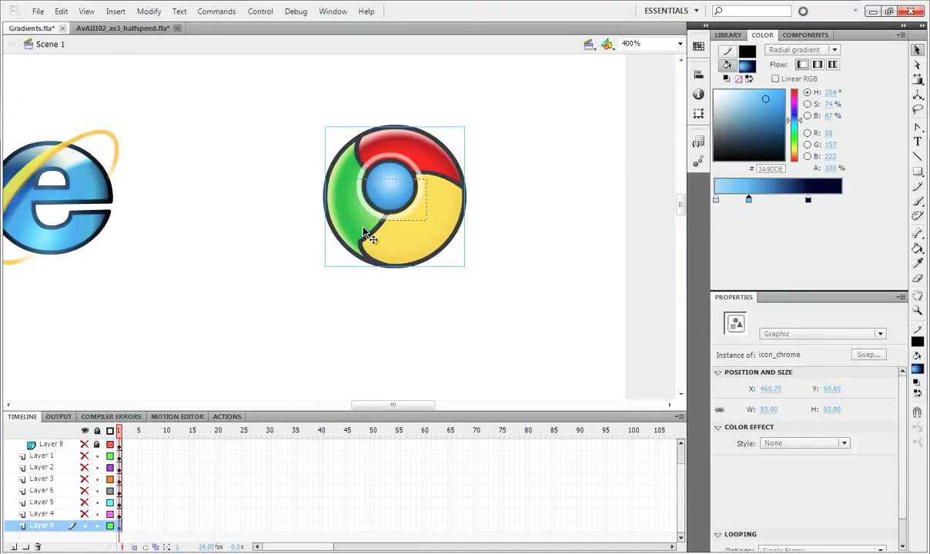
double_click(371, 235)
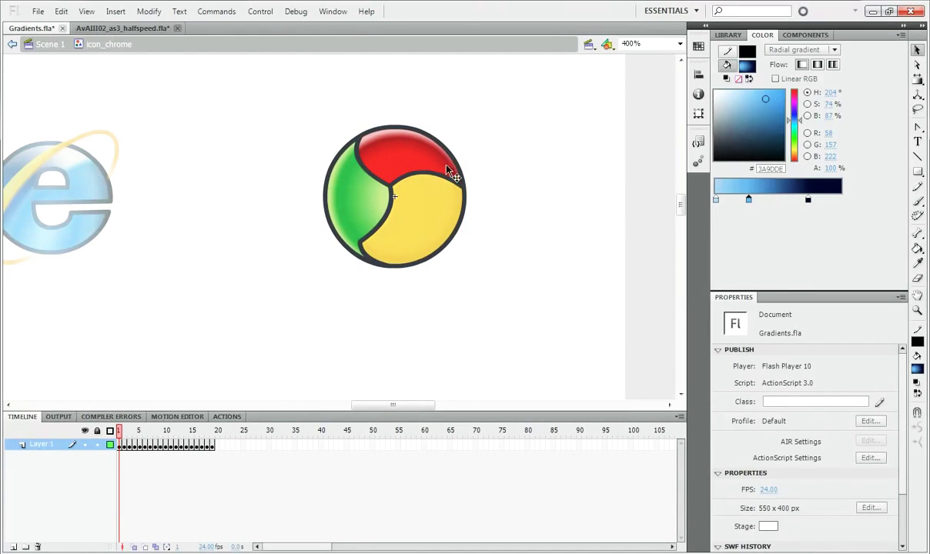
Inspect the green, red and yellow segment gradients with the Gradient Transform tool
click(368, 238)
key(f)
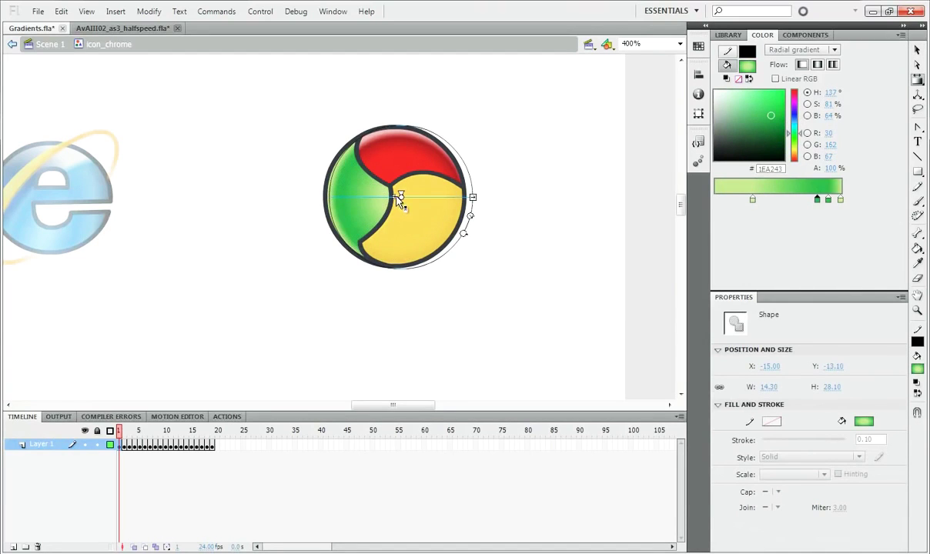
click(405, 162)
click(413, 241)
click(404, 181)
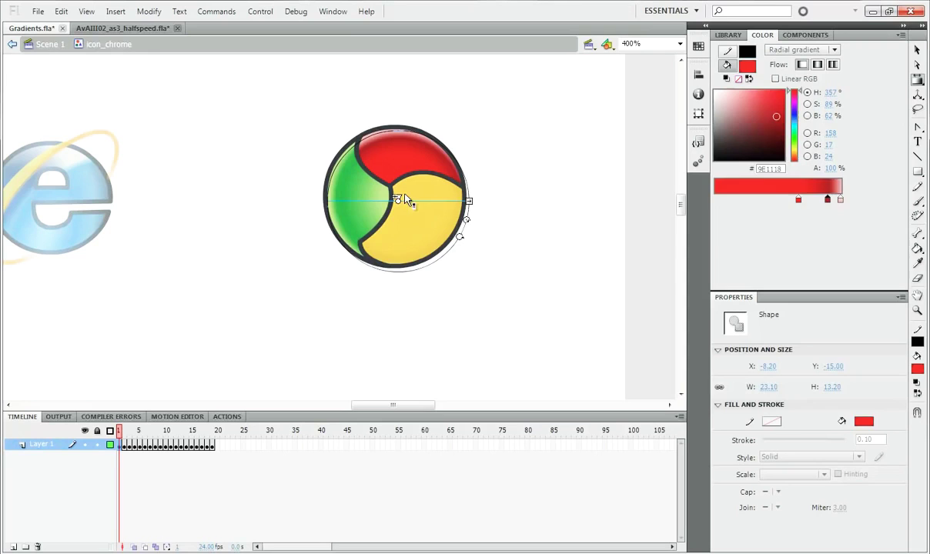
click(408, 201)
click(372, 196)
click(404, 171)
click(415, 218)
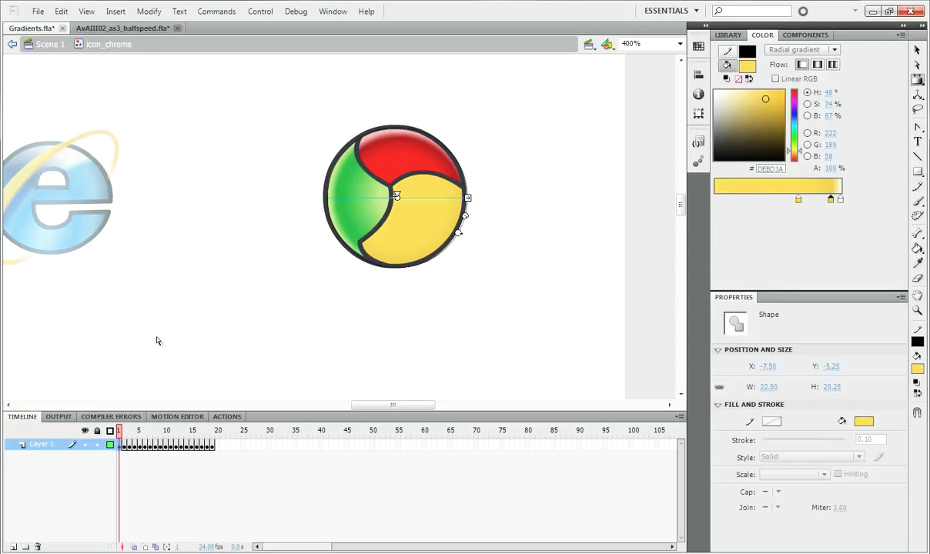
Play the Chrome rotation animation from frame 1, then switch to AvAIII02_as3_halfspeed.fla
click(120, 447)
key(Return)
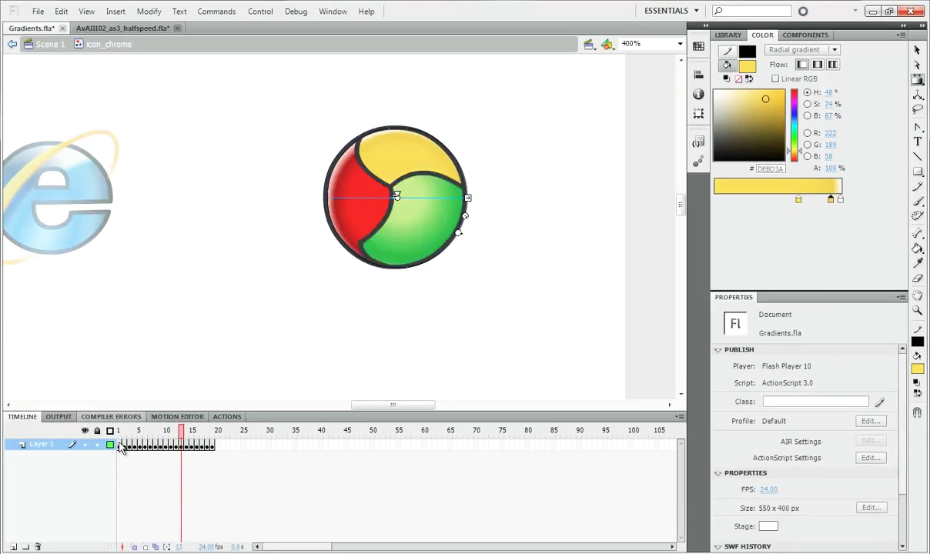
click(121, 27)
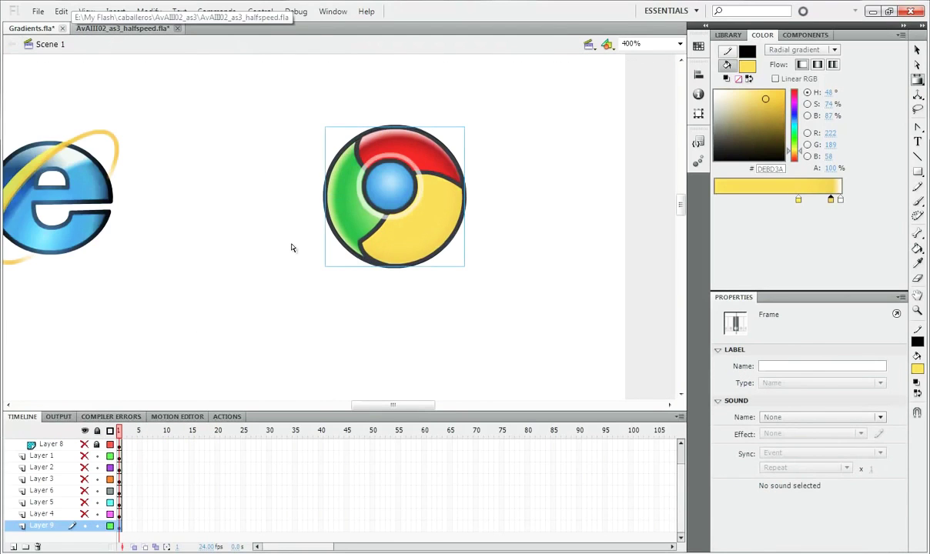
key(ctrl+minus)
Open the IE icon symbol and zoom in closely on it
drag(187, 286, 259, 215)
click(259, 215)
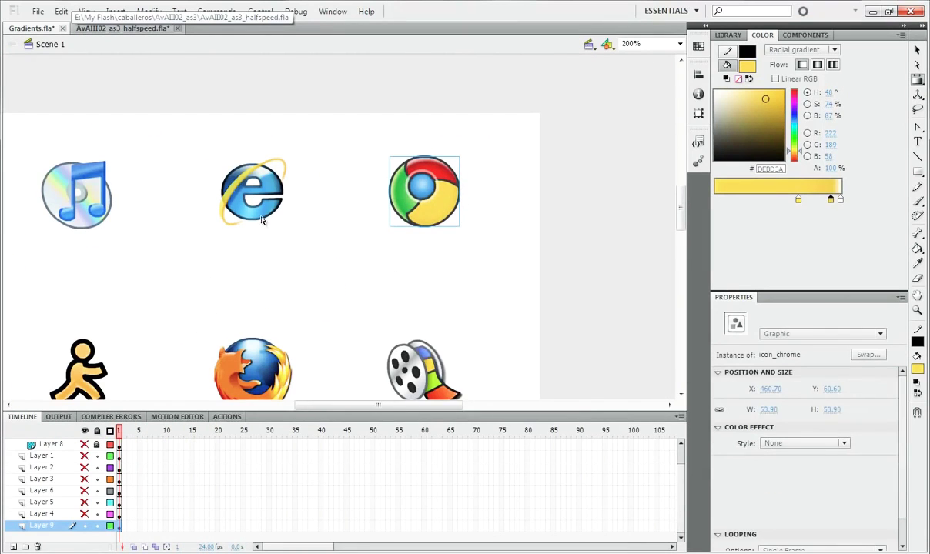
double_click(253, 221)
click(265, 223)
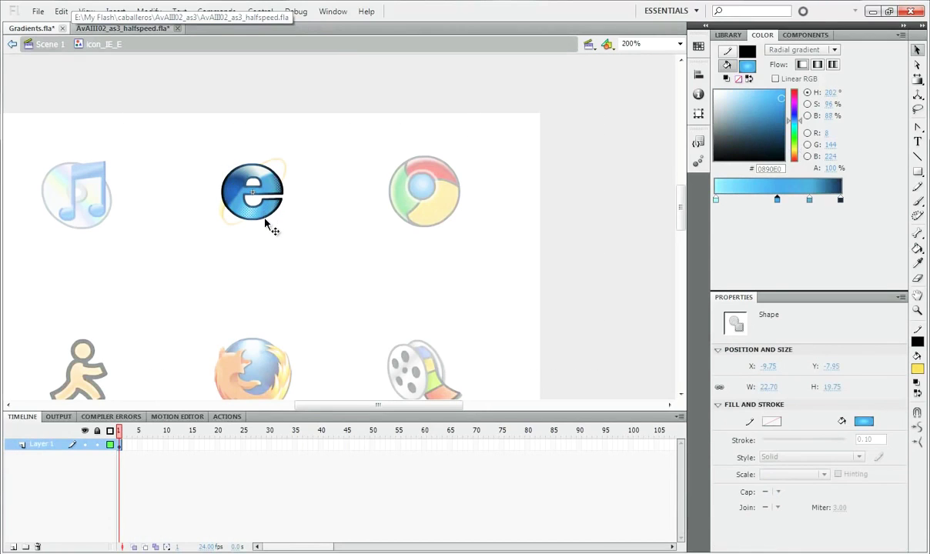
key(ctrl+equal)
key(ctrl+equal)
click(481, 176)
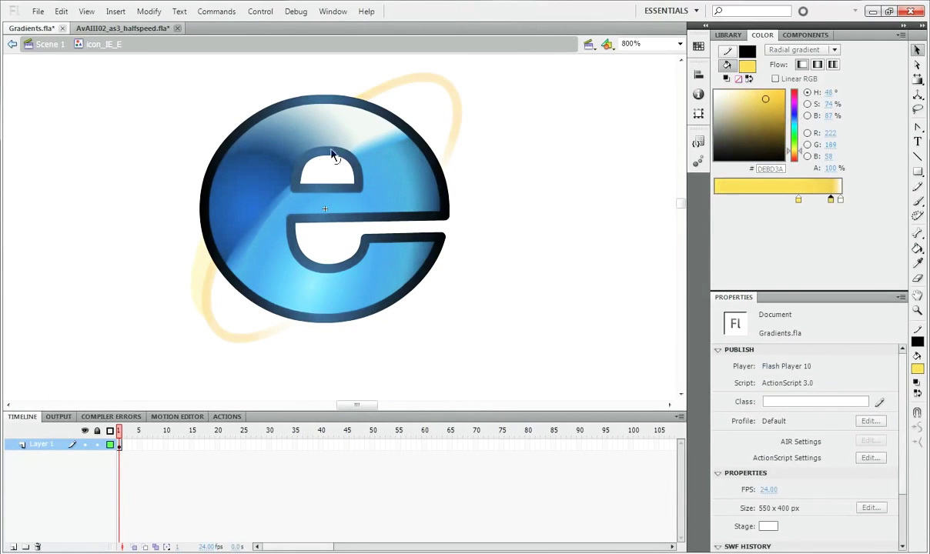
Select the stripe, inner shape and large blue fill of the 'e' in turn
click(241, 254)
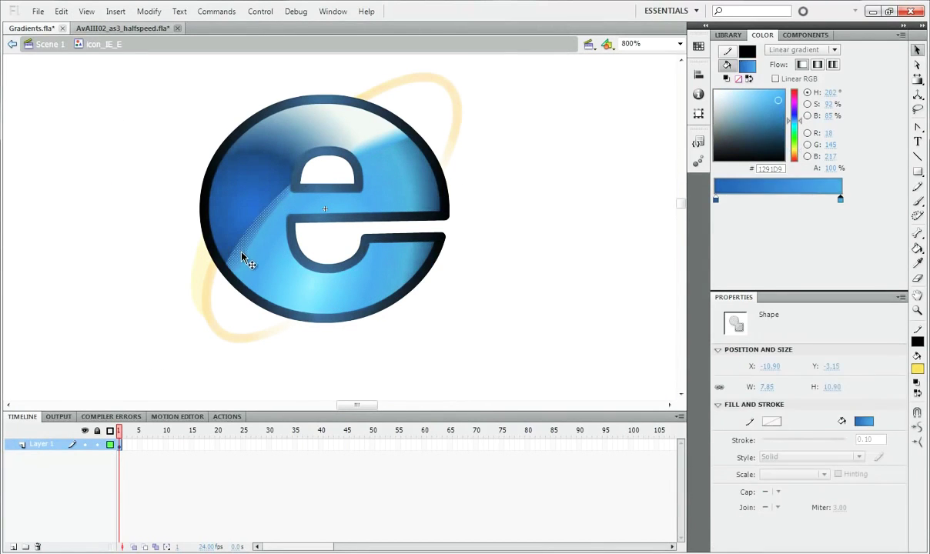
click(199, 255)
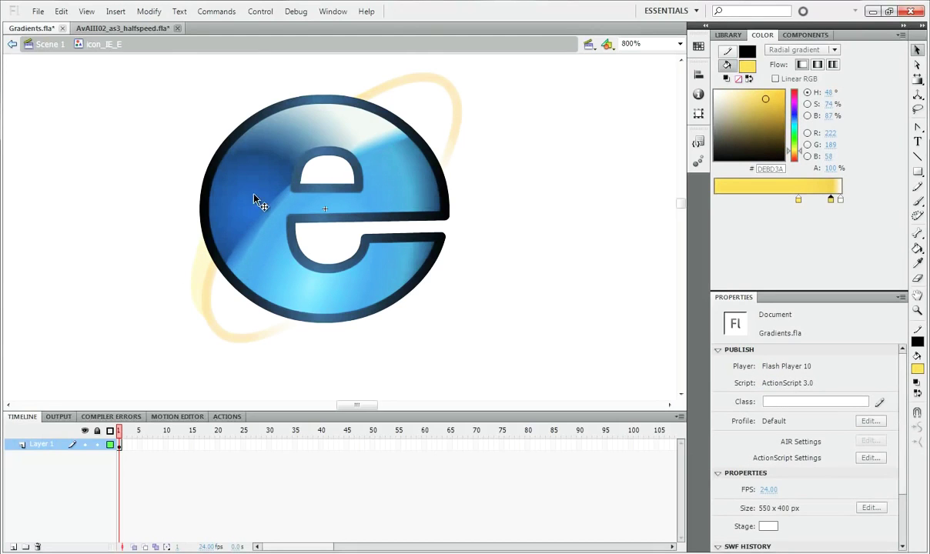
click(246, 212)
click(266, 253)
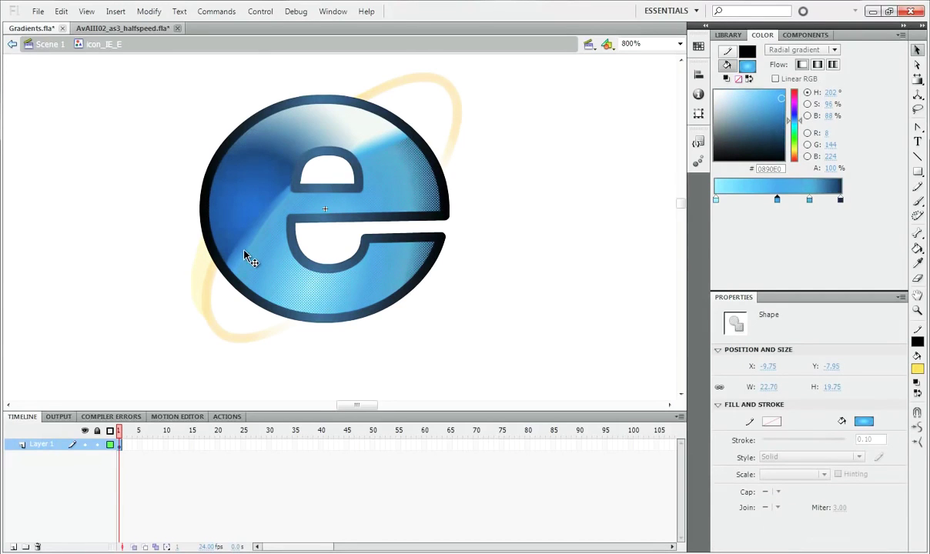
click(242, 254)
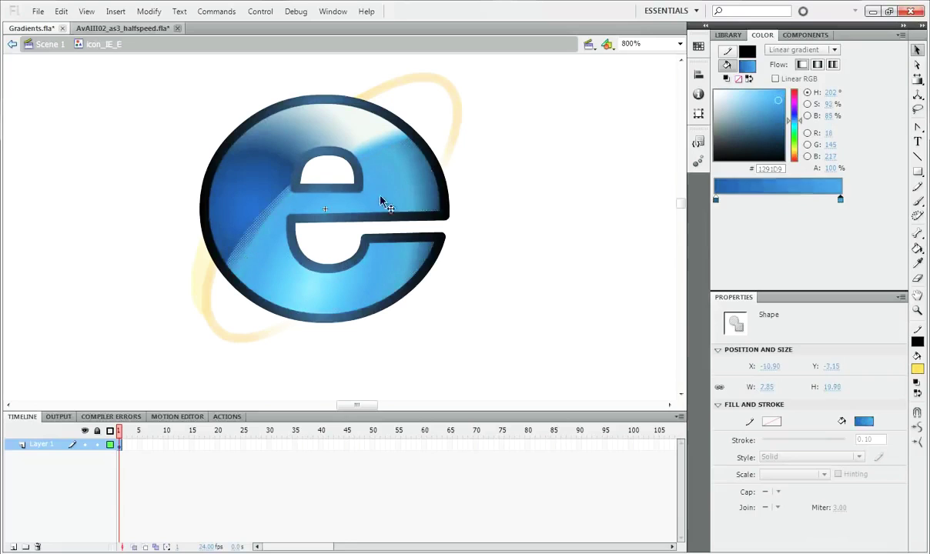
click(356, 192)
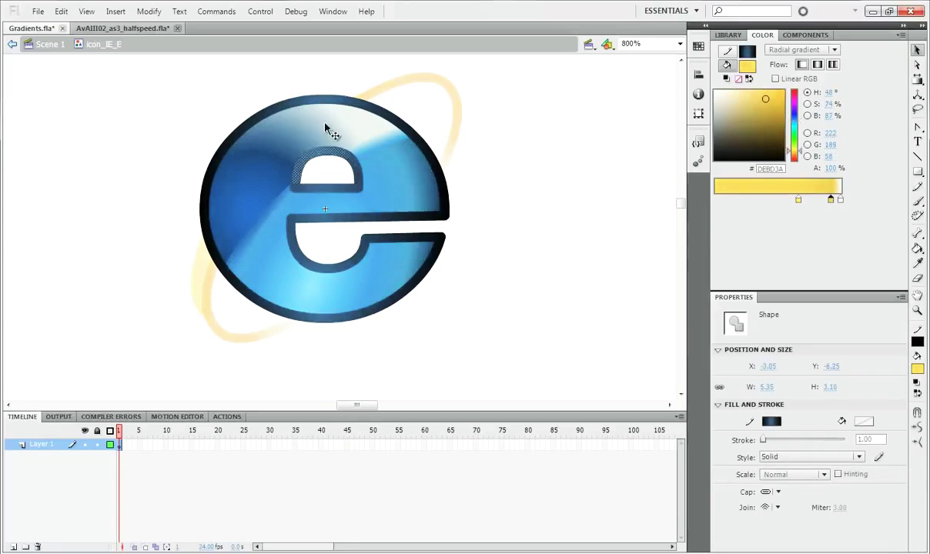
click(407, 188)
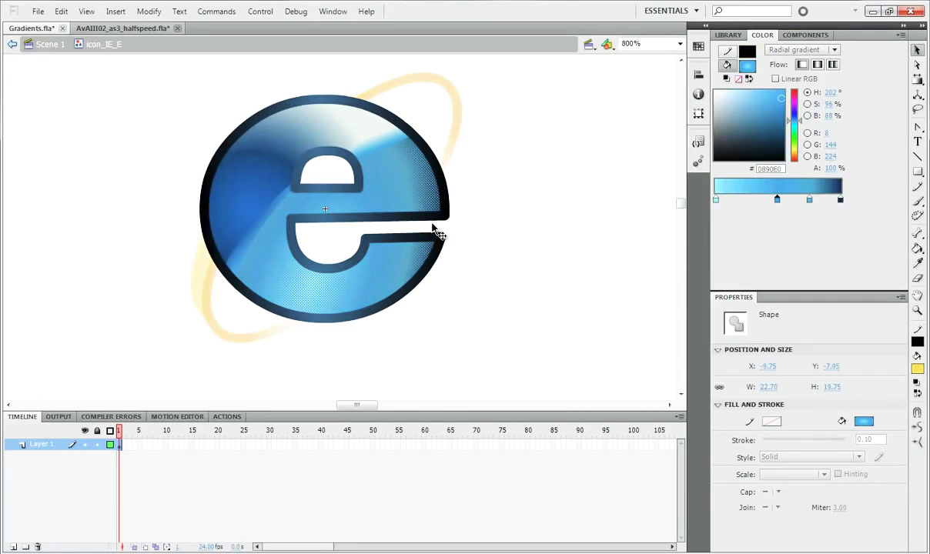
Inspect the fills' radial and linear gradient handles, then return to Scene 1
key(f)
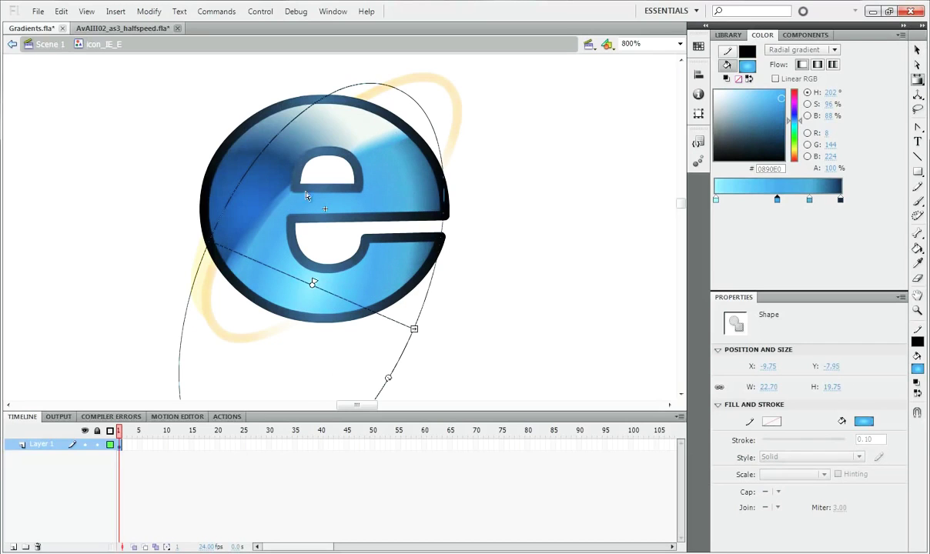
click(275, 160)
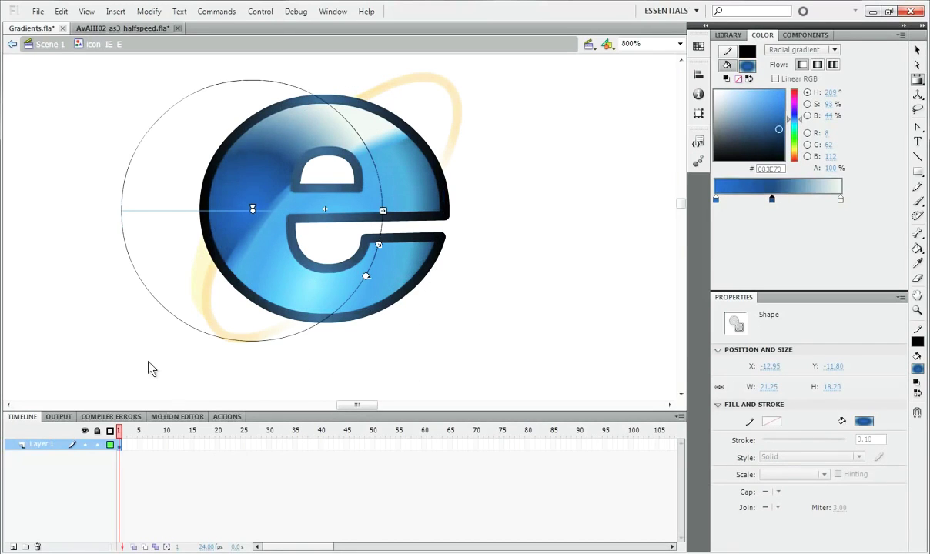
click(245, 267)
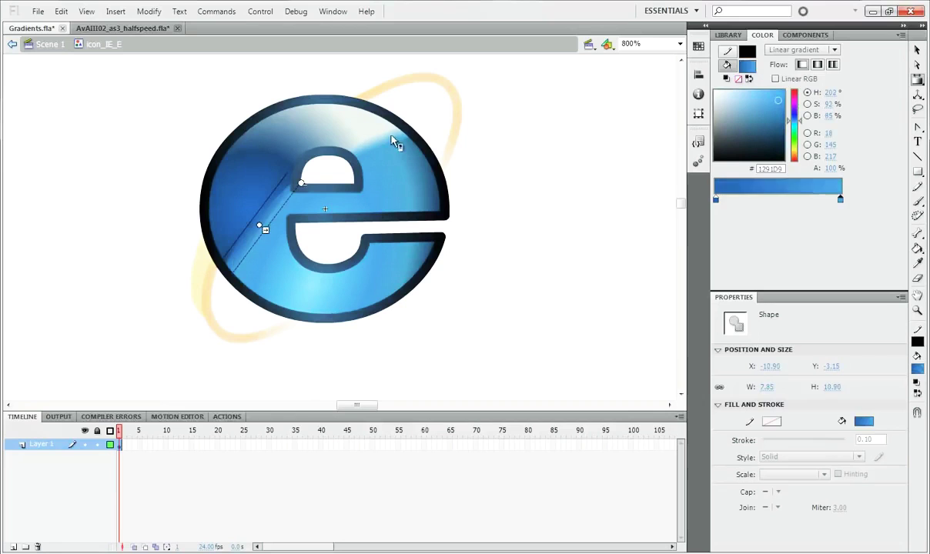
click(383, 166)
click(50, 44)
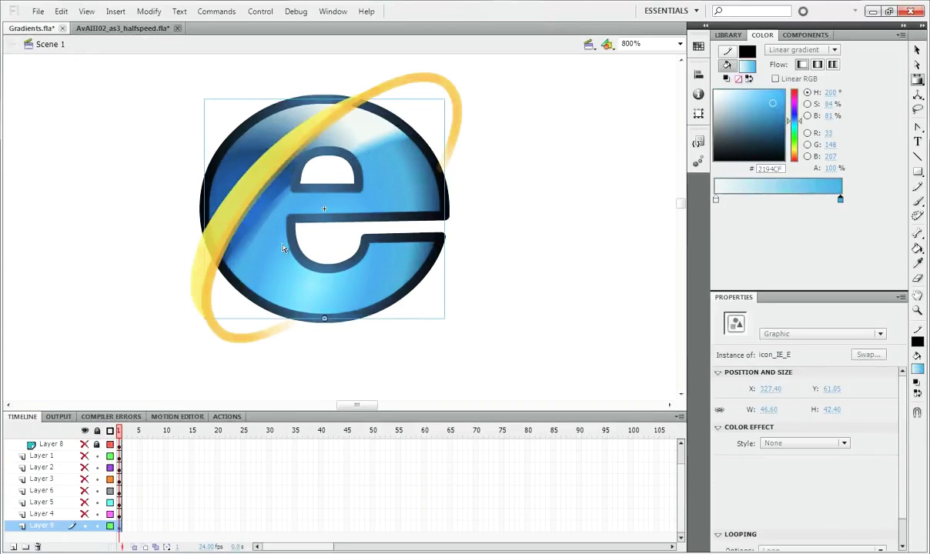
Open the paint-brush symbol and display the gradient handles on its blue band
key(ctrl+minus)
key(ctrl+minus)
drag(282, 331, 347, 208)
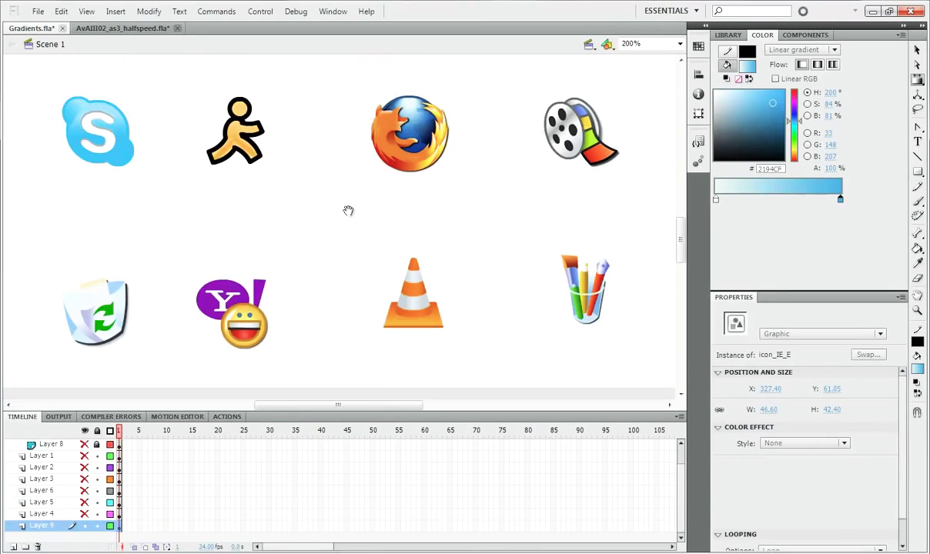
drag(386, 304, 191, 248)
drag(509, 232, 460, 239)
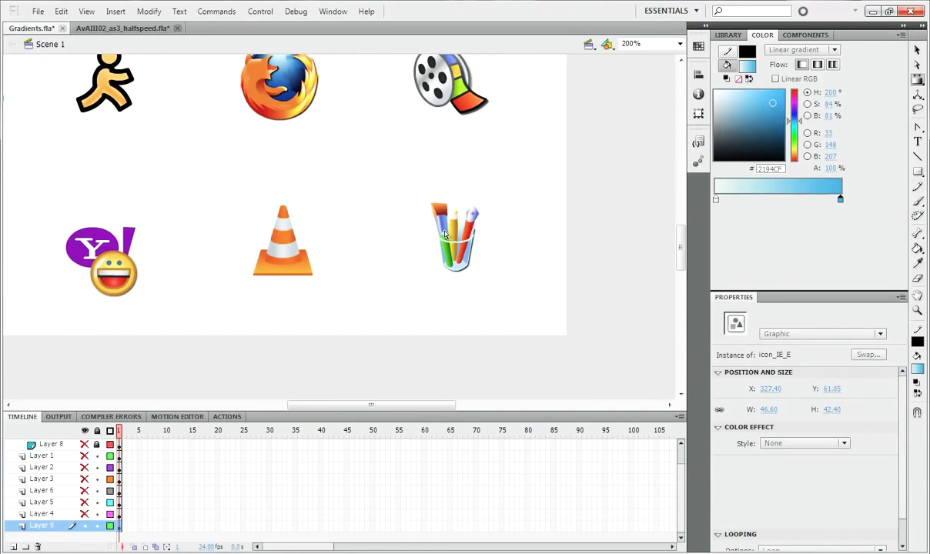
double_click(444, 235)
key(ctrl+equal)
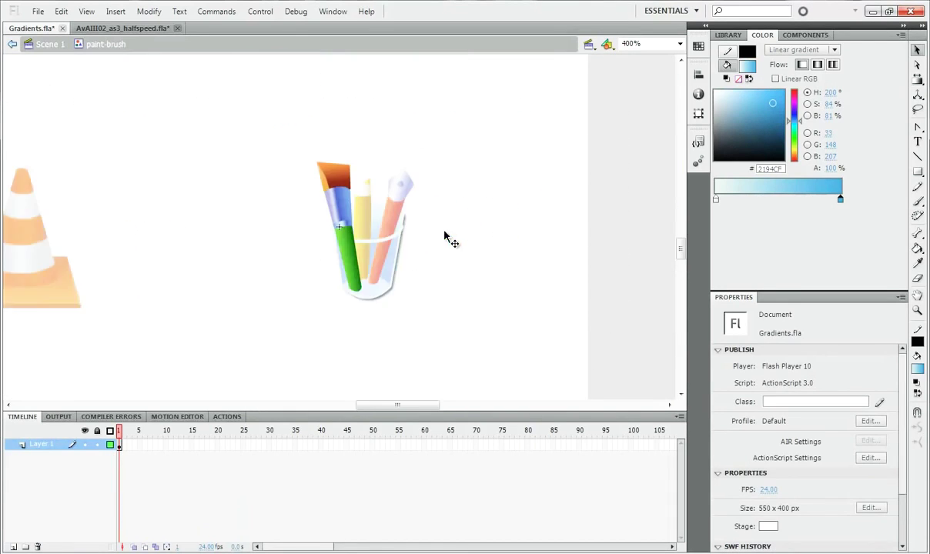
key(ctrl+equal)
key(f)
click(346, 204)
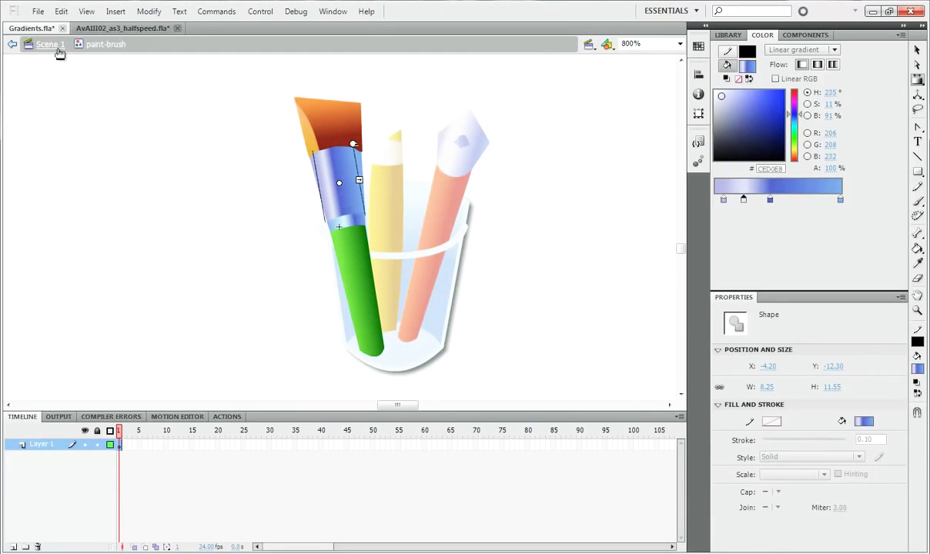
Return to Scene 1 and pan across the cone, Yahoo, recycle-bin, AIM, Firefox, Chrome, computer and Skype icons
click(58, 47)
mouse_move(228, 263)
mouse_down()
mouse_move(442, 218)
mouse_move(332, 202)
mouse_up()
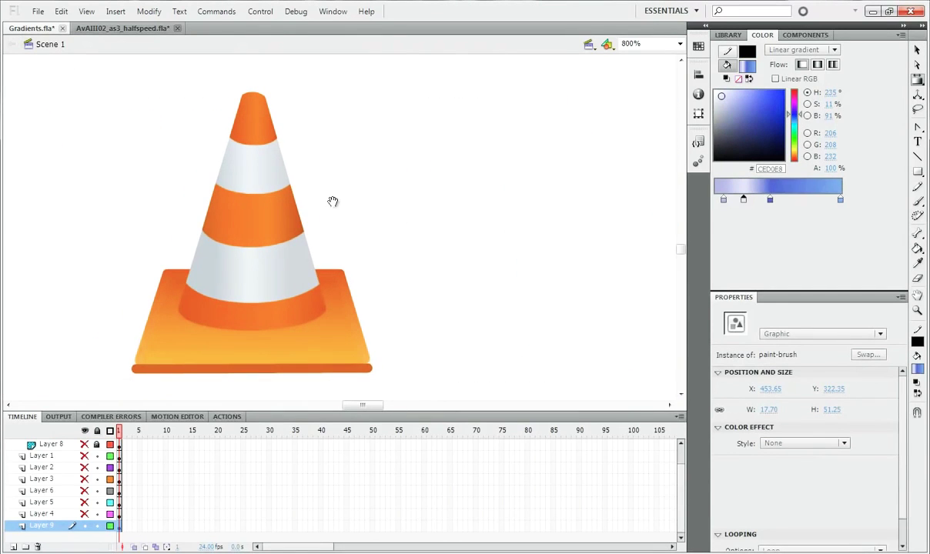
drag(157, 169, 436, 203)
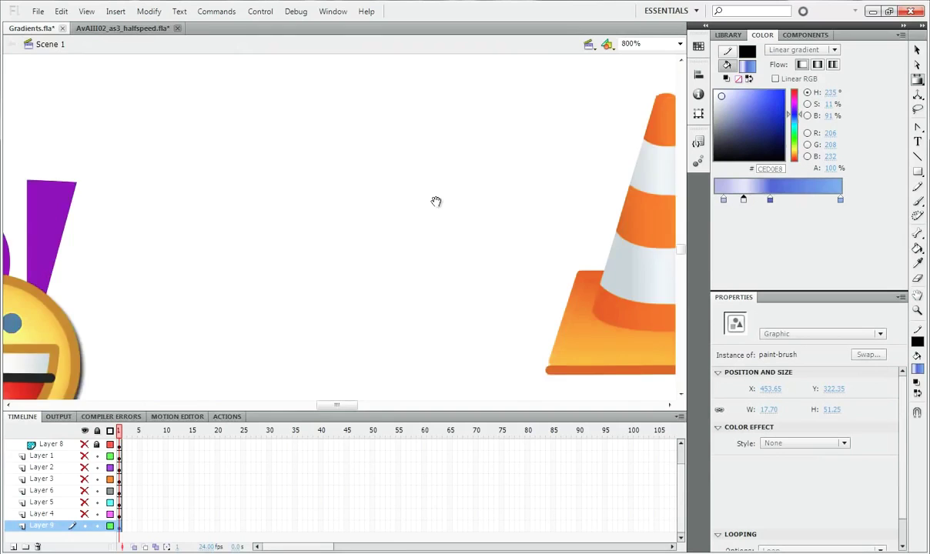
mouse_move(77, 223)
mouse_down()
mouse_move(285, 231)
mouse_move(443, 168)
mouse_up()
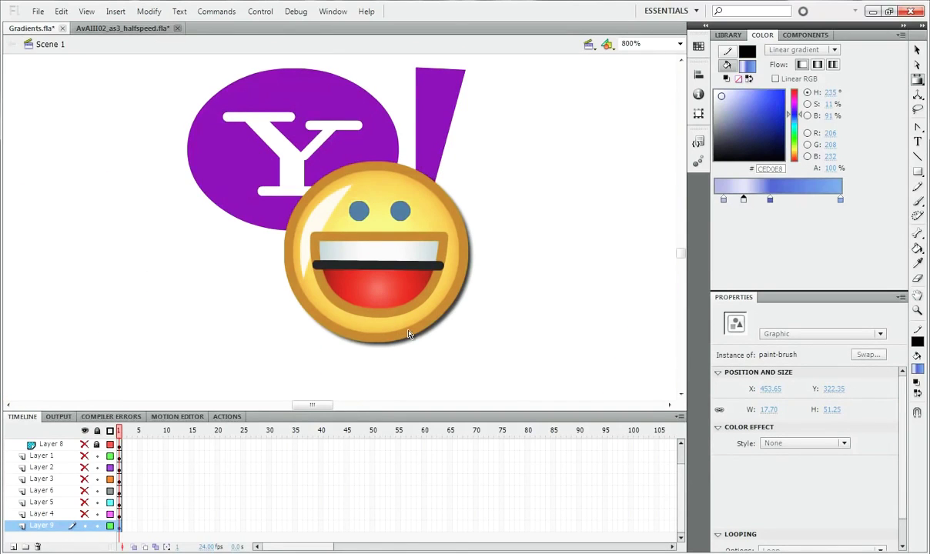
drag(269, 217, 413, 217)
drag(245, 200, 515, 231)
drag(305, 266, 347, 266)
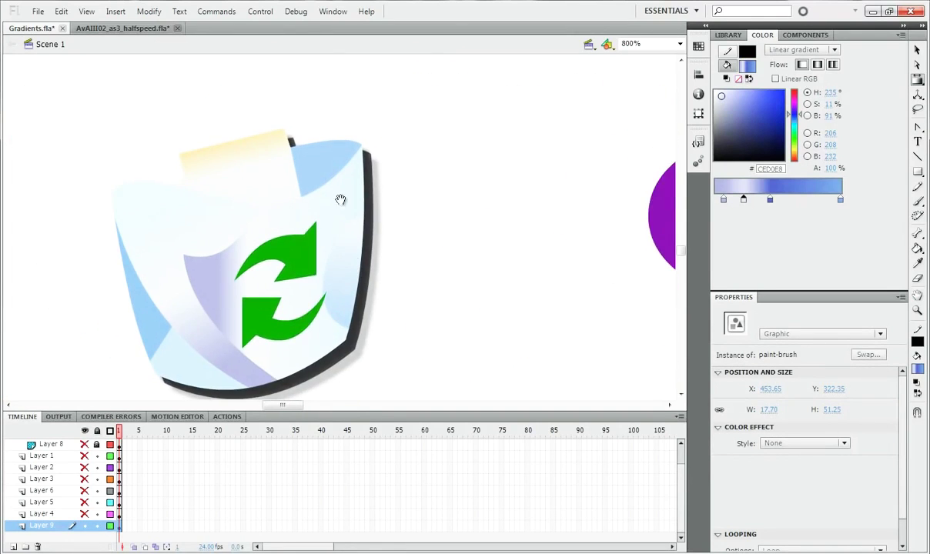
drag(342, 202, 407, 234)
key(ctrl+minus)
key(ctrl+minus)
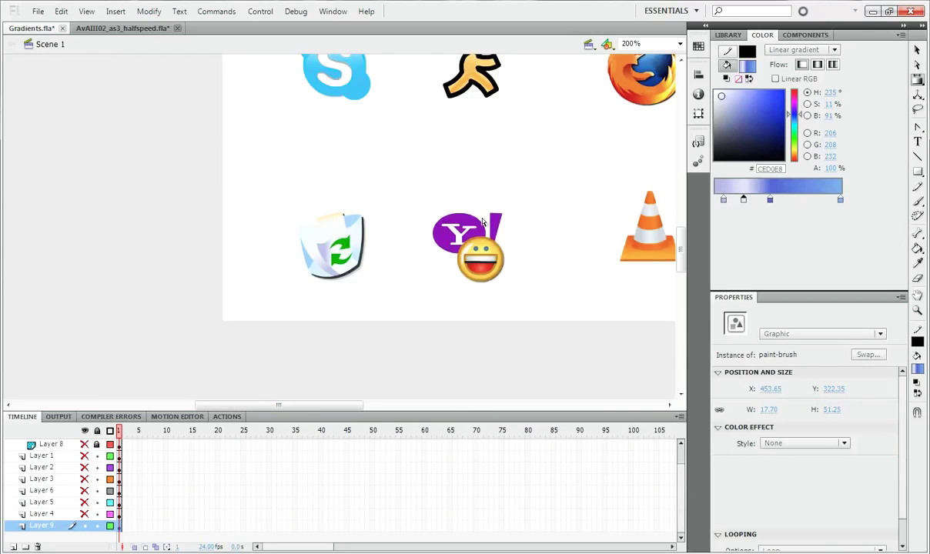
drag(496, 63, 283, 274)
drag(377, 207, 249, 268)
drag(303, 220, 412, 289)
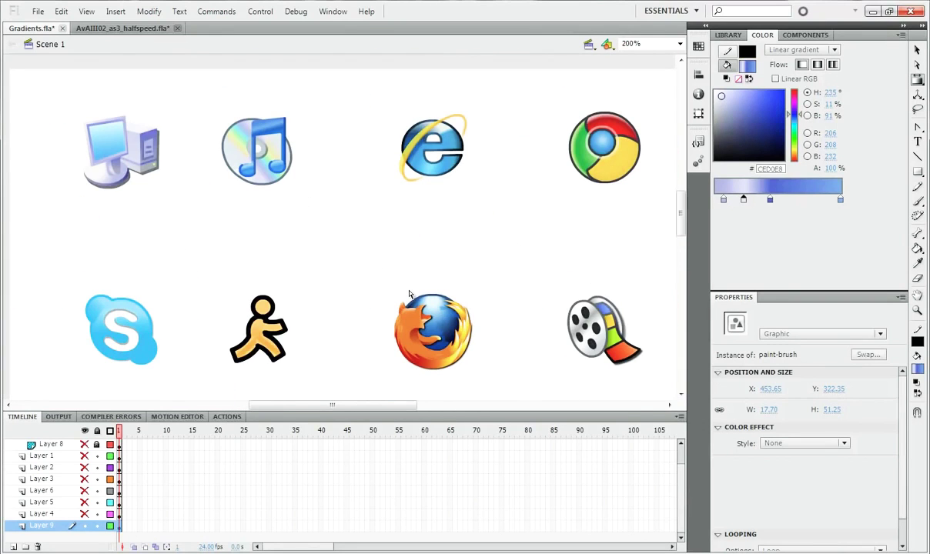
key(ctrl+minus)
Bring the third icon row into view and deselect the paint-brush icon by clicking empty stage
drag(362, 308, 355, 255)
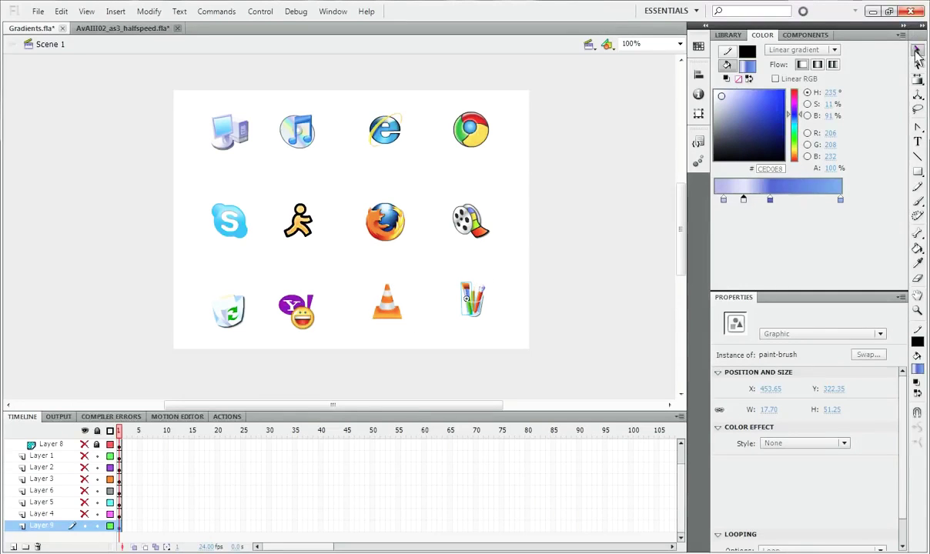
click(496, 333)
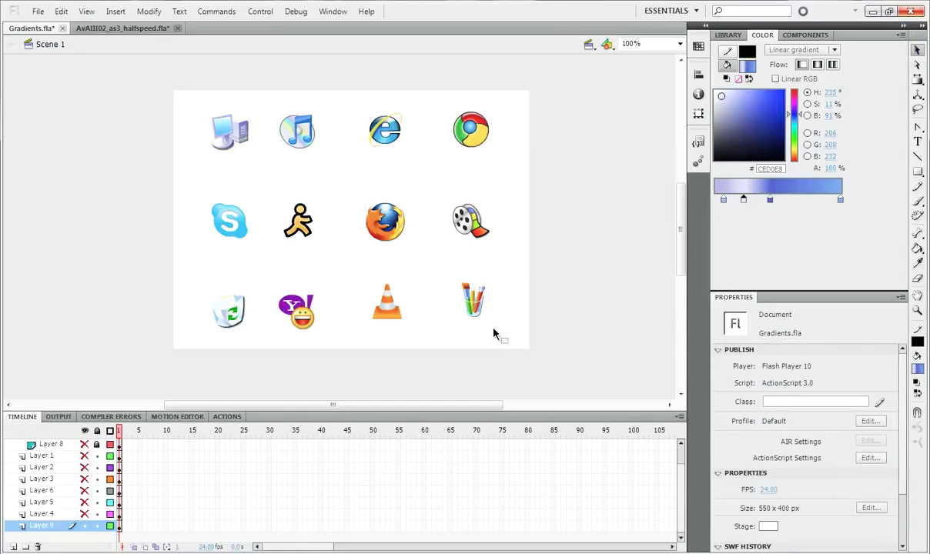